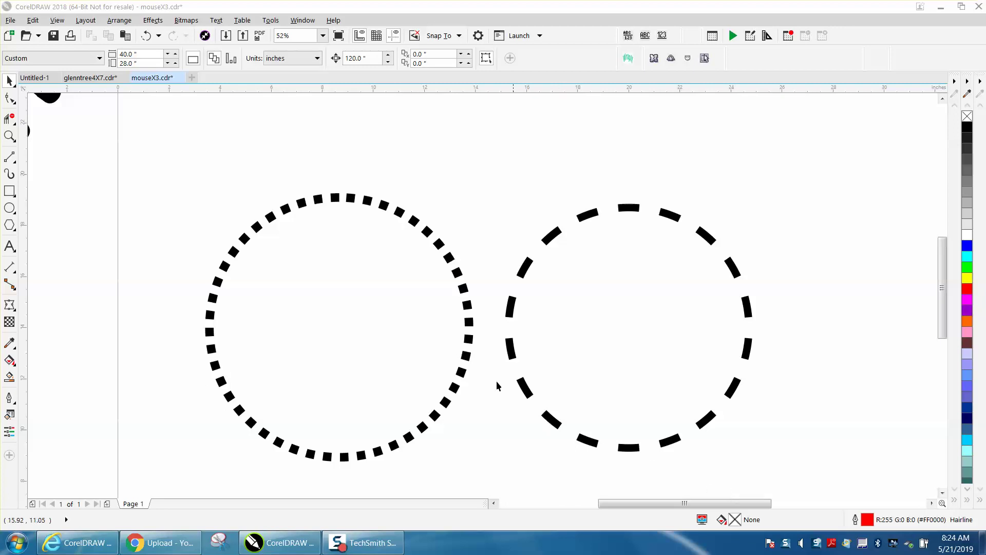
# Shift the dotted and dashed sample circles up-right, then draw an 11.75-inch circle mid-page
pyautogui.click(511, 354)
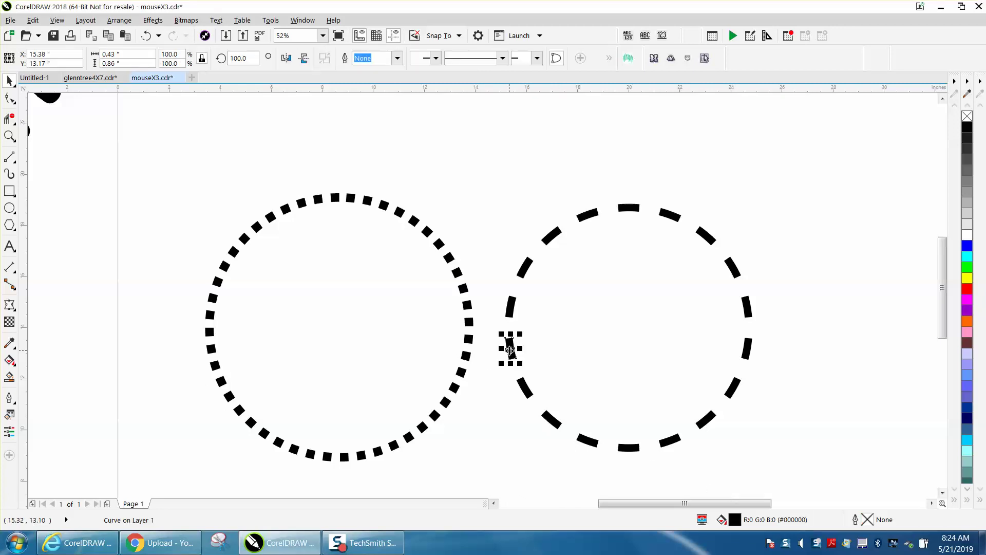
pyautogui.hotkey('ctrl', 'z')
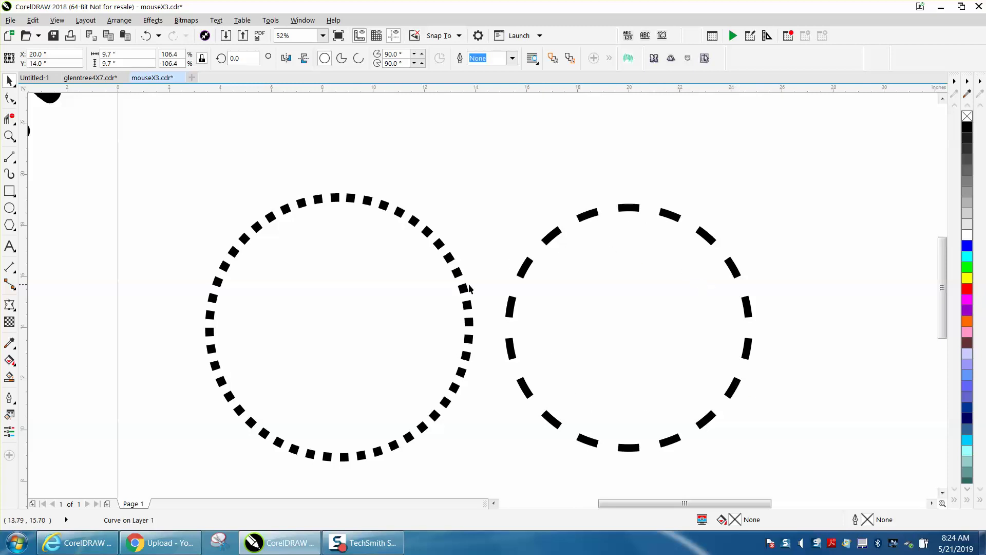
pyautogui.scroll(-2, 297, 285)
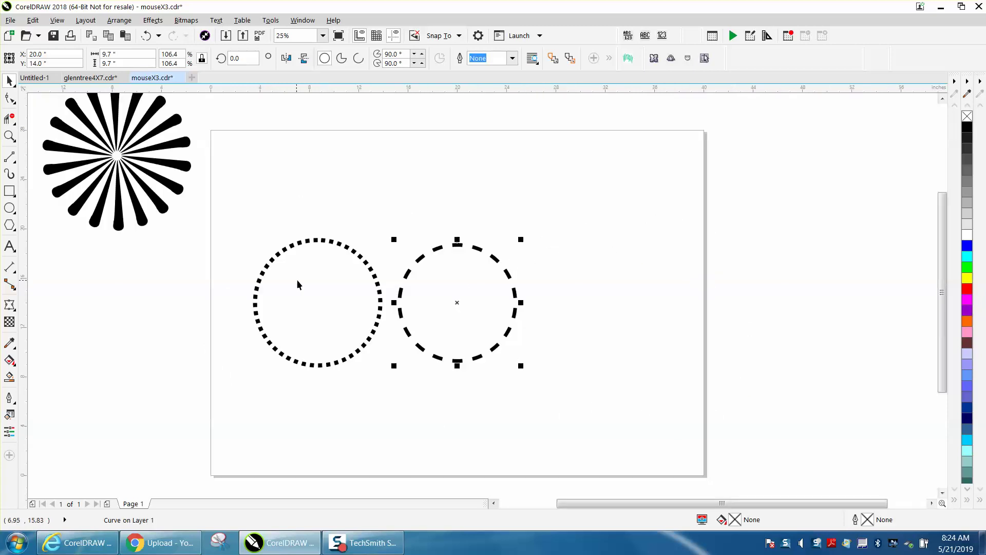
pyautogui.moveTo(192, 213); pyautogui.dragTo(580, 385)
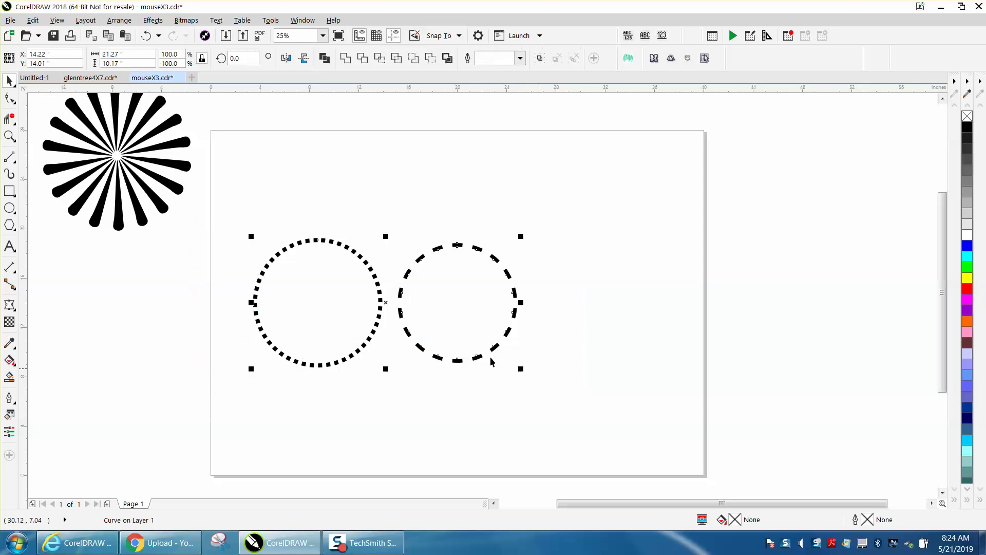
pyautogui.moveTo(389, 306); pyautogui.dragTo(675, 215)
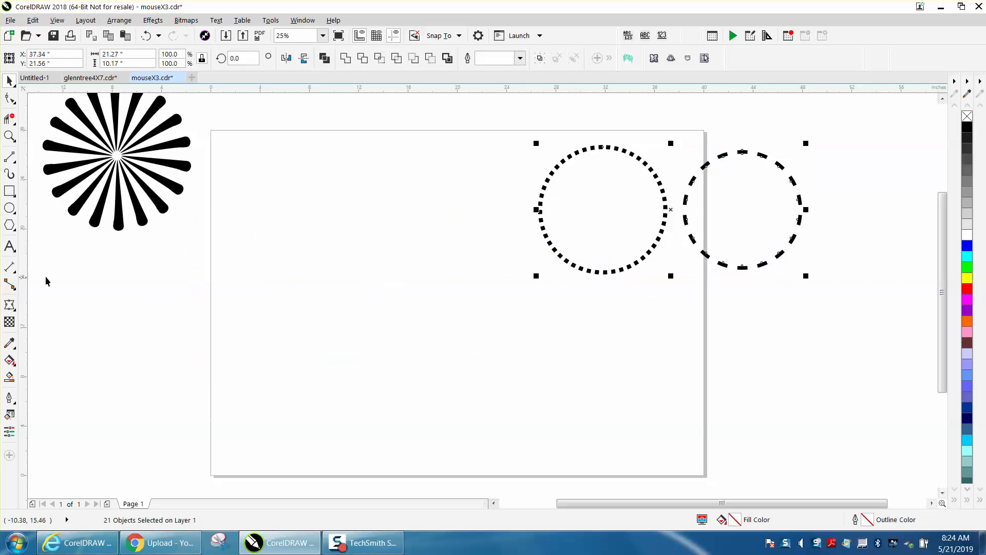
pyautogui.click(9, 208)
pyautogui.moveTo(451, 215); pyautogui.dragTo(366, 359)
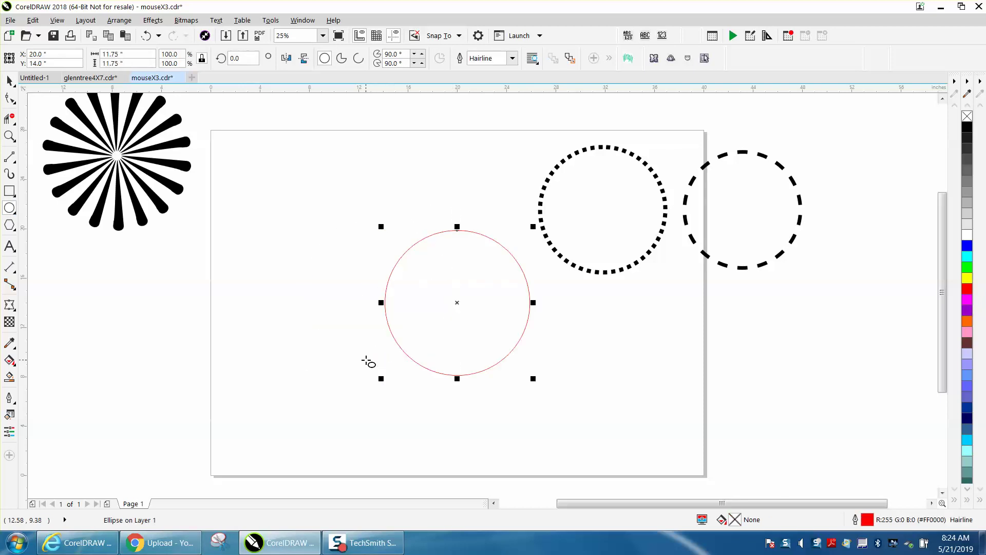
# Give the new circle a 16 pt black outline
pyautogui.doubleClick(869, 521)
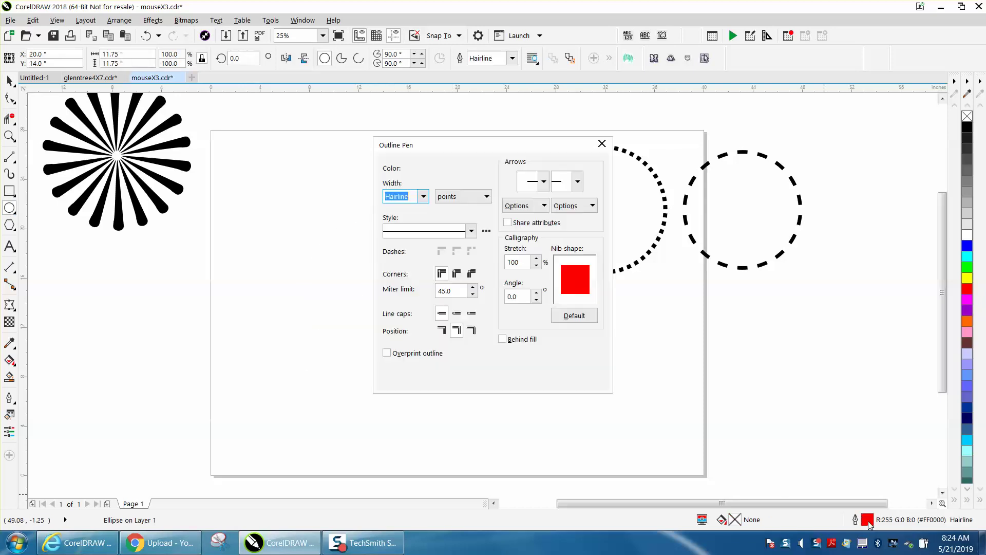
pyautogui.click(423, 197)
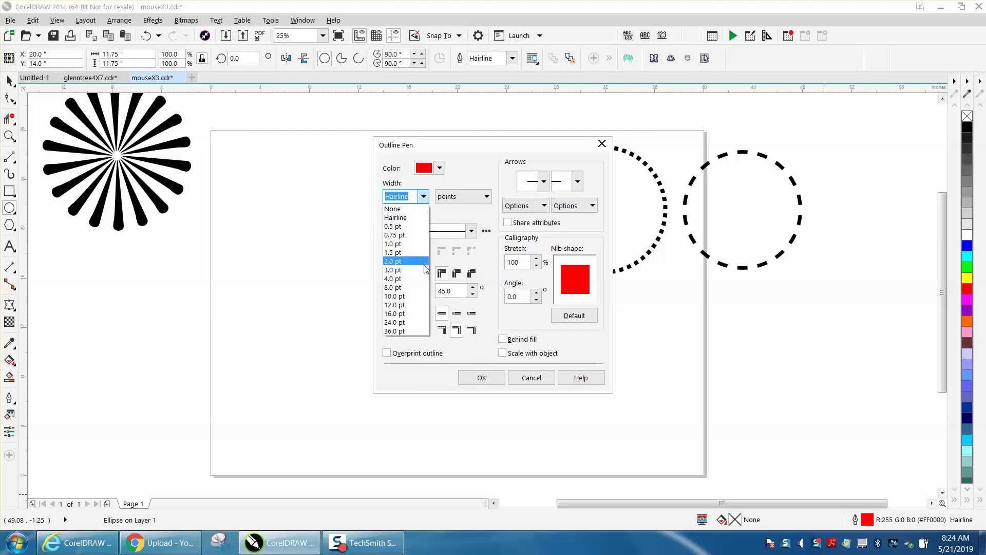
pyautogui.click(406, 311)
pyautogui.click(439, 168)
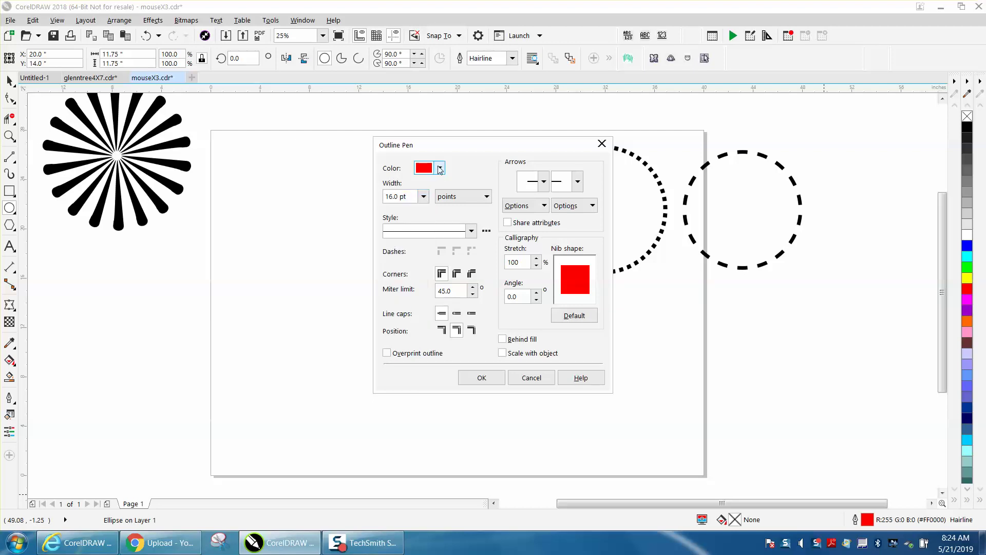
pyautogui.scroll(3, 528, 239)
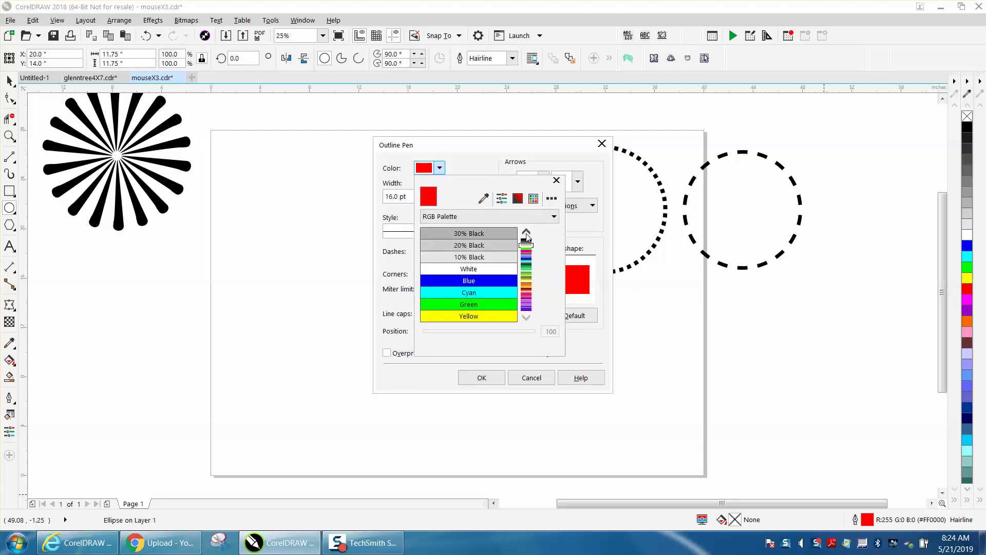
pyautogui.click(509, 233)
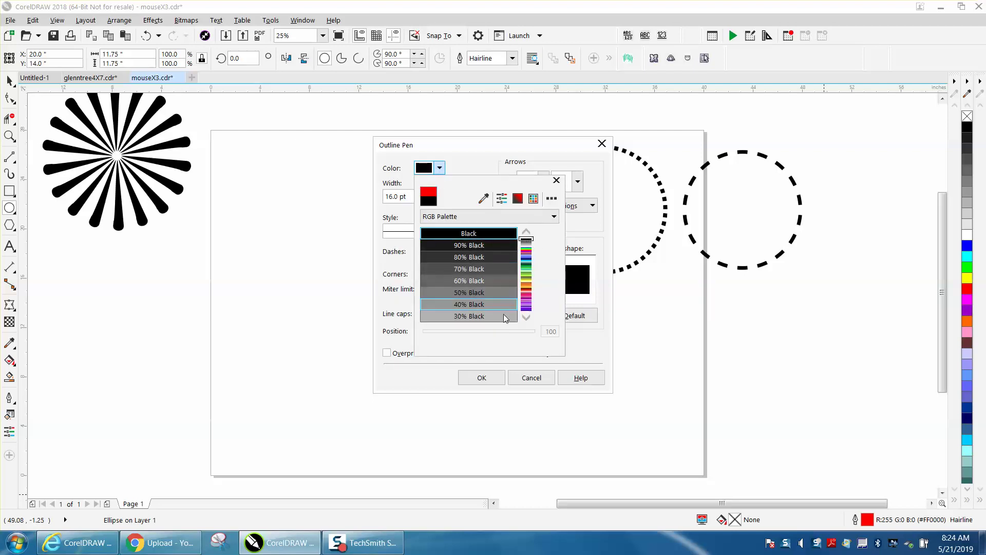
pyautogui.click(483, 378)
pyautogui.click(482, 378)
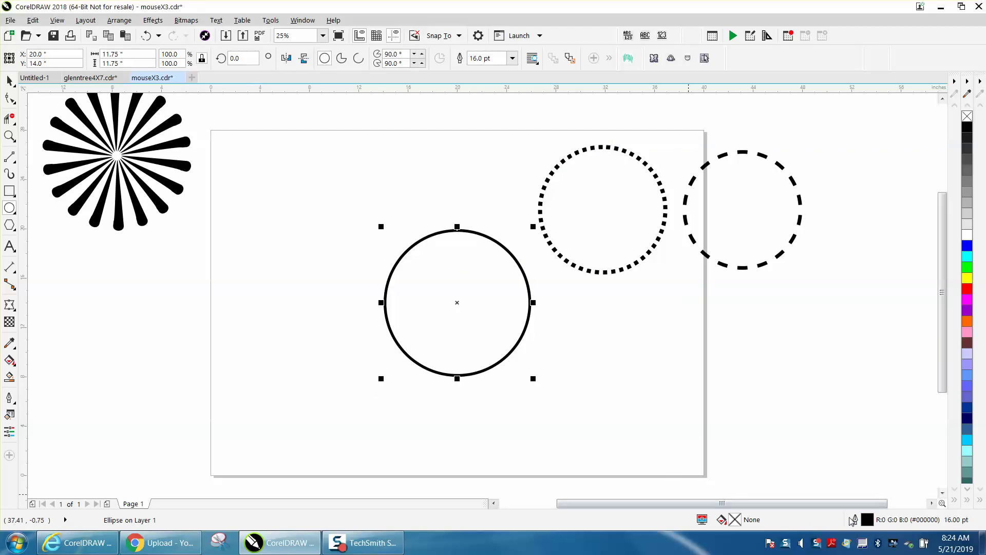
# Widen the circle's outline to 24 pt with a dashed line style
pyautogui.doubleClick(866, 521)
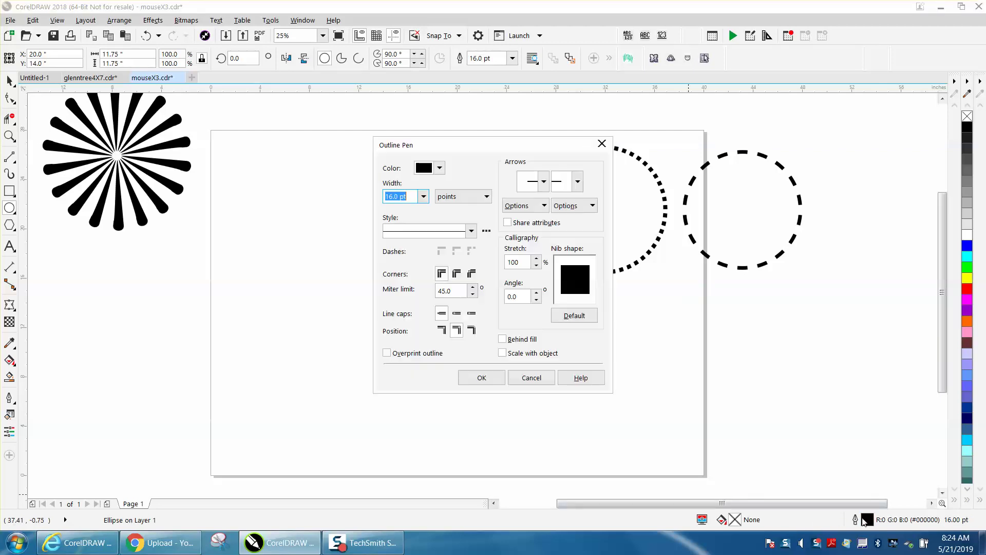
pyautogui.click(423, 196)
pyautogui.click(402, 326)
pyautogui.click(471, 232)
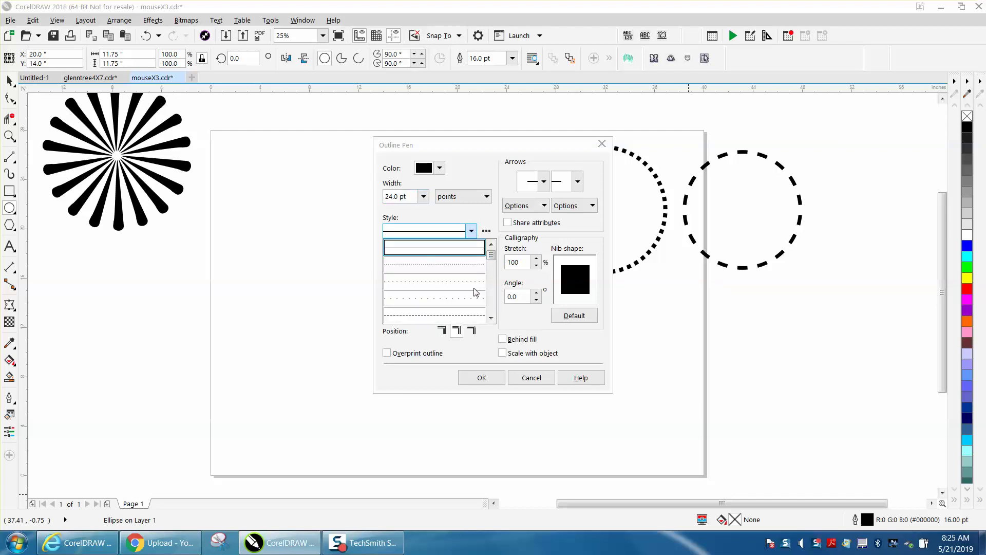
pyautogui.click(471, 317)
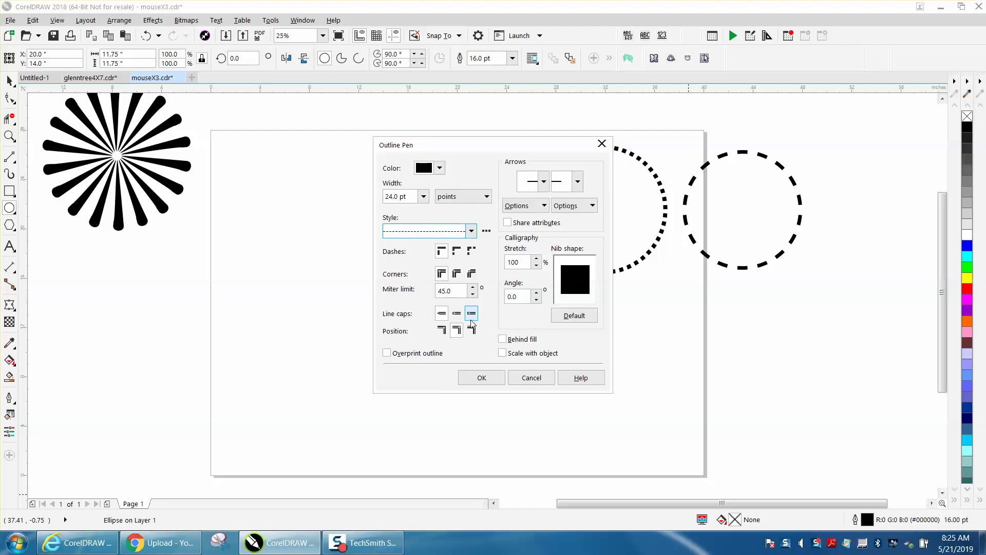
pyautogui.click(482, 378)
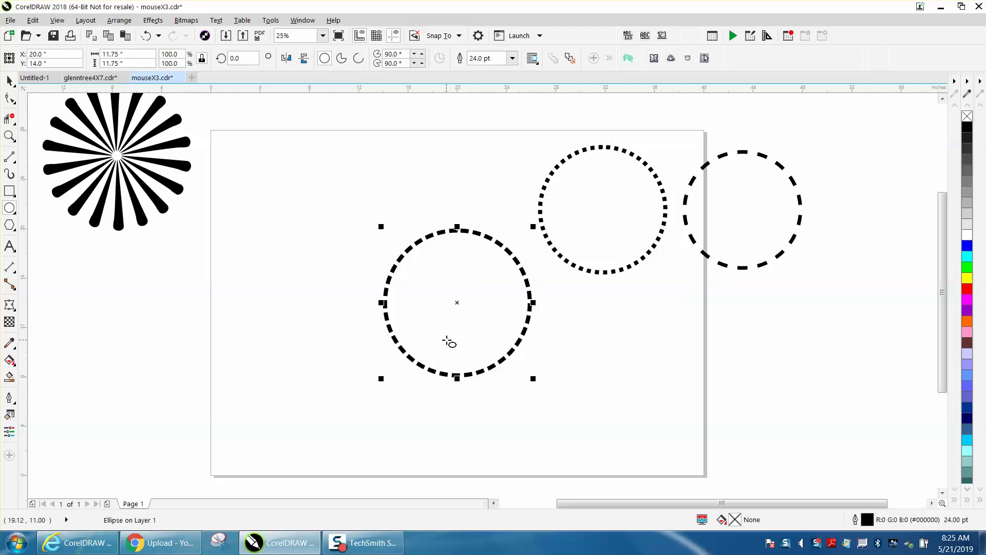
pyautogui.click(9, 81)
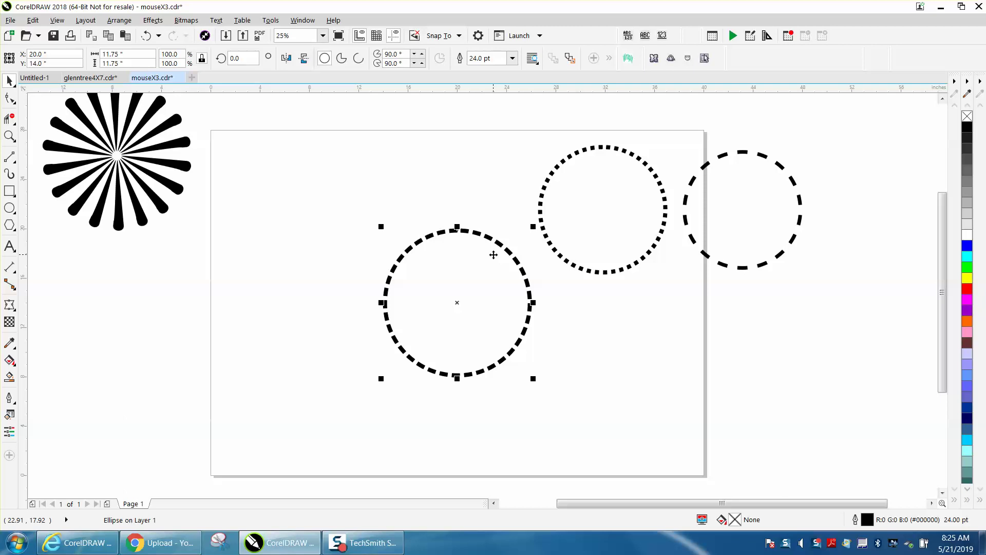
# Move the dashed circle beside the starburst and draw a 12.08-inch circle centred on the page
pyautogui.moveTo(457, 306); pyautogui.dragTo(153, 314)
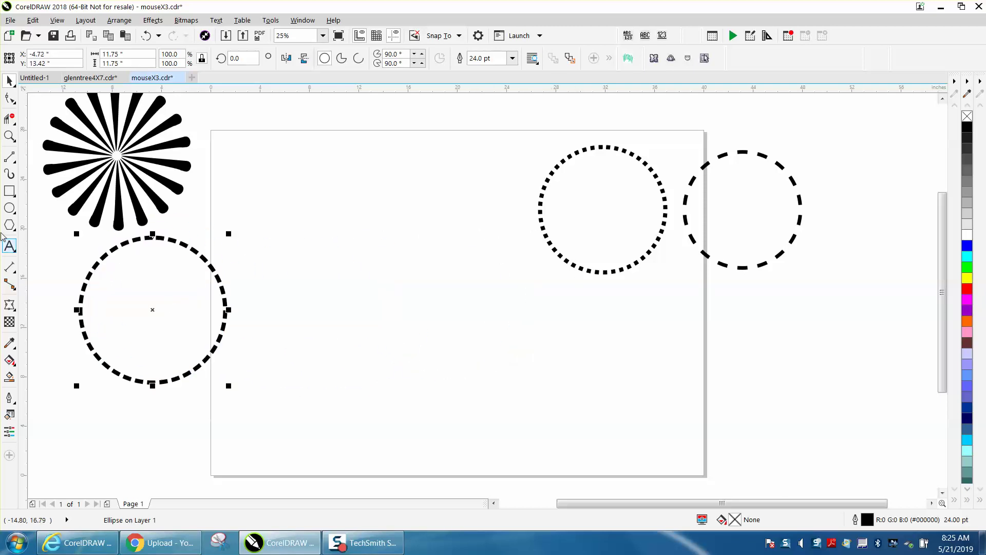
pyautogui.click(9, 208)
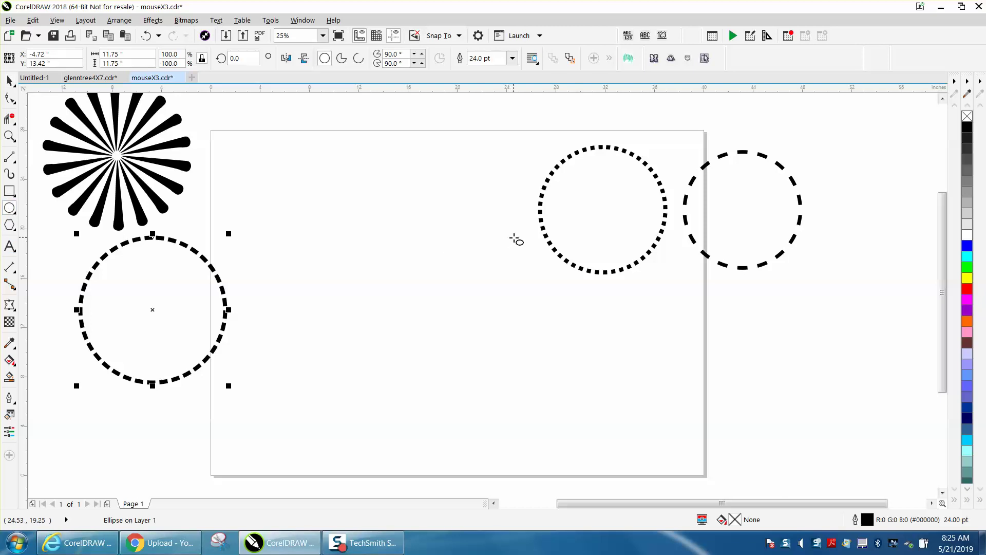
pyautogui.moveTo(514, 238); pyautogui.dragTo(365, 352)
pyautogui.press('p')
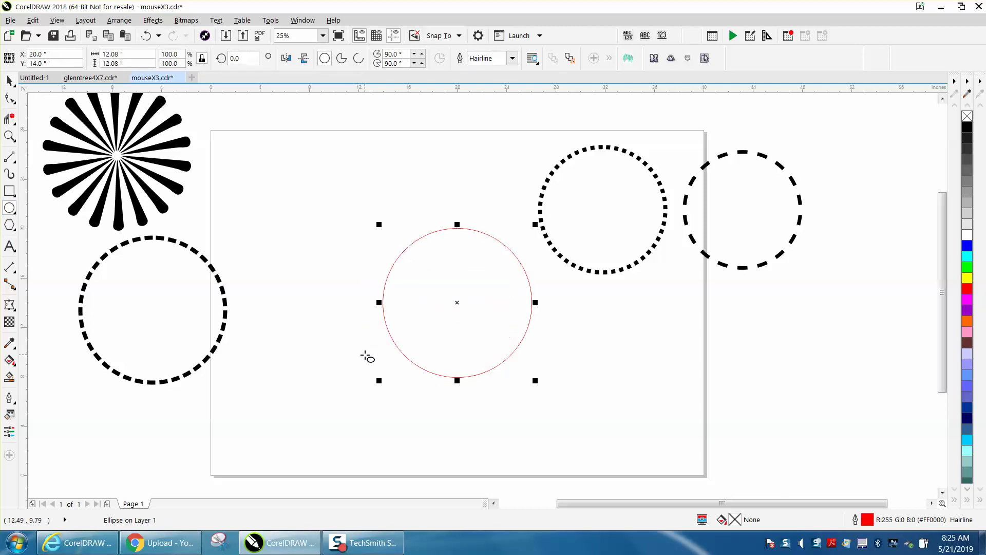
# Zoom in on the new red circle and pick the 2-Point Line tool
pyautogui.click(10, 137)
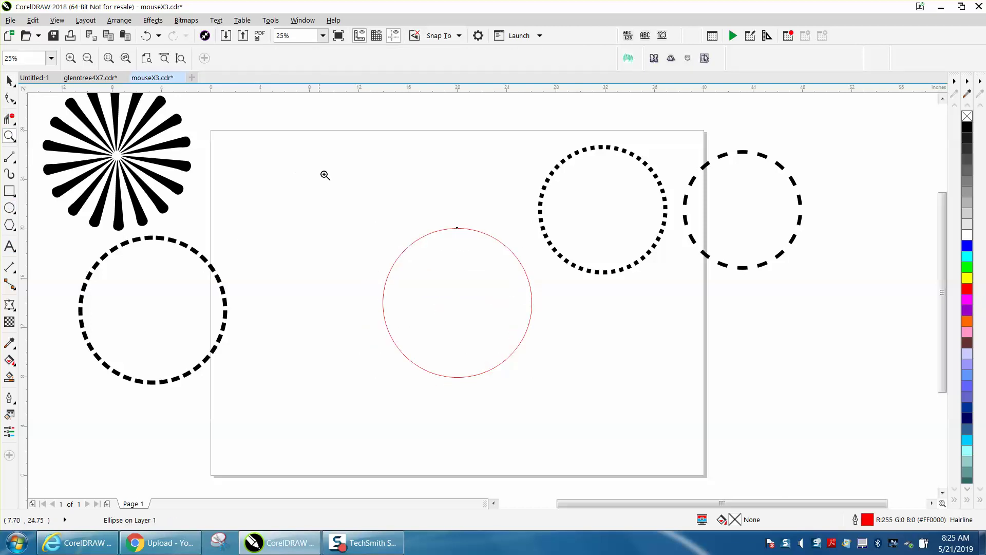
pyautogui.moveTo(340, 214); pyautogui.dragTo(596, 422)
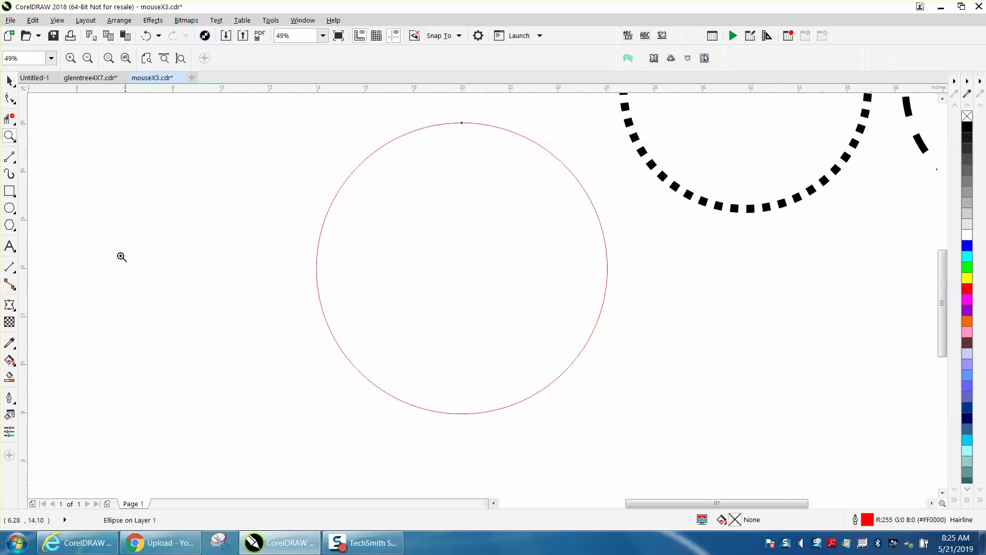
pyautogui.click(15, 162)
pyautogui.click(51, 170)
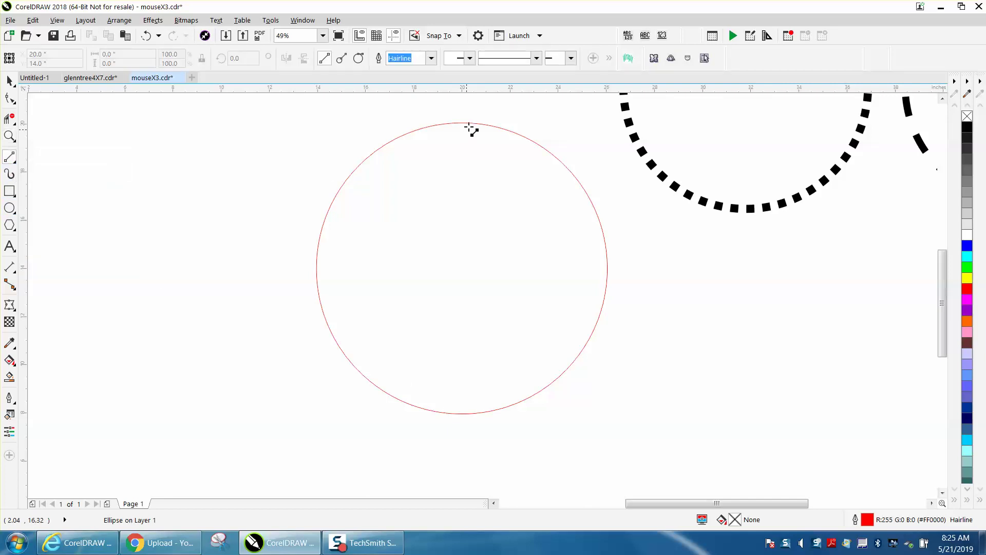
# Draw a 6.67-inch vertical line from the circle's centre up past its top edge
pyautogui.moveTo(461, 268); pyautogui.dragTo(462, 104)
pyautogui.click(9, 81)
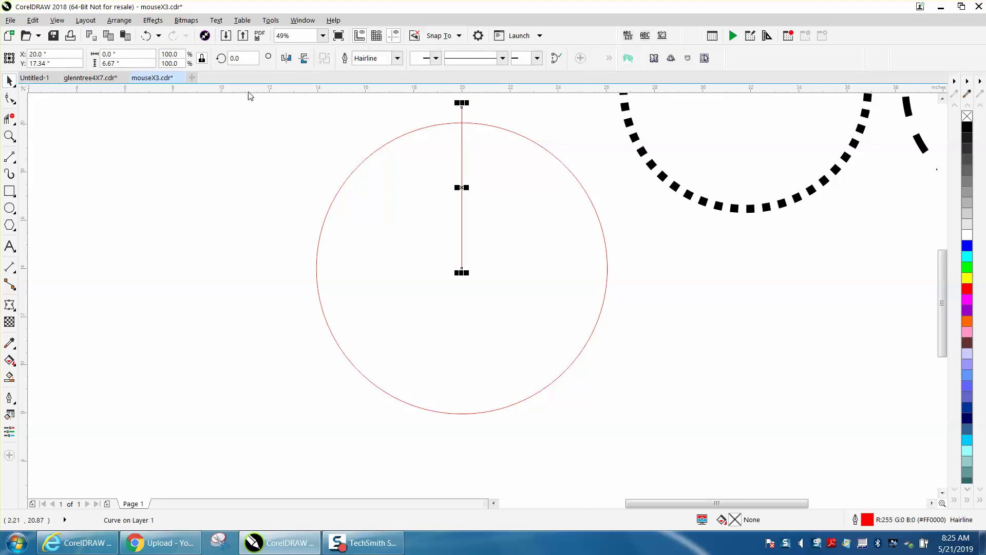
pyautogui.click(462, 187)
# Set the line's rotation centre to its bottom node and try a 10° rotation
pyautogui.moveTo(462, 187); pyautogui.dragTo(464, 266)
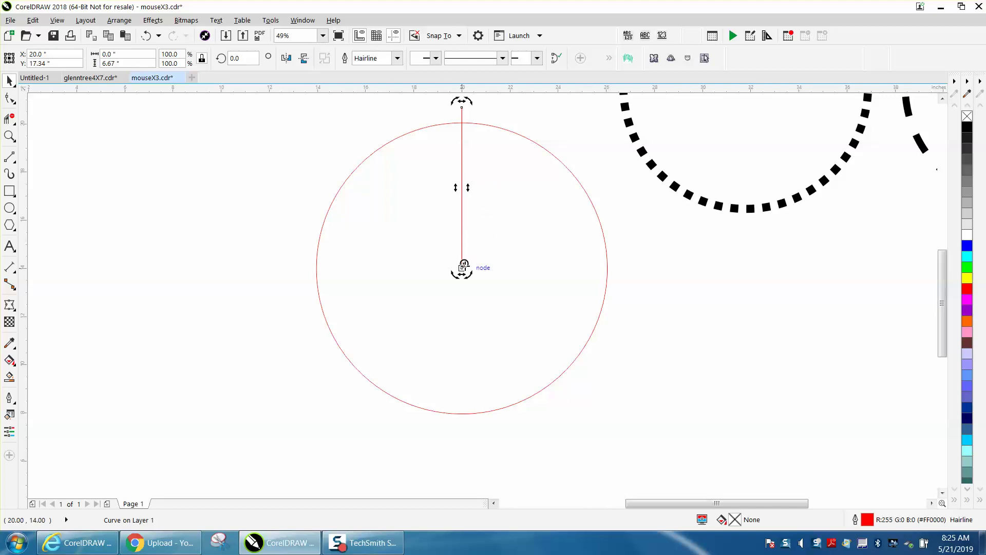
pyautogui.click(549, 146)
pyautogui.click(463, 115)
pyautogui.click(463, 114)
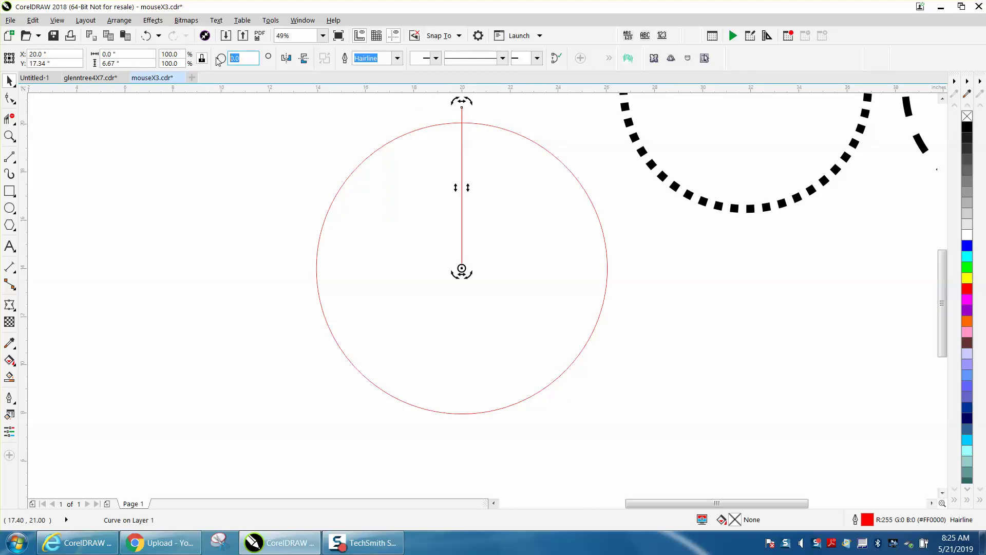
pyautogui.write('10')
pyautogui.press('Return')
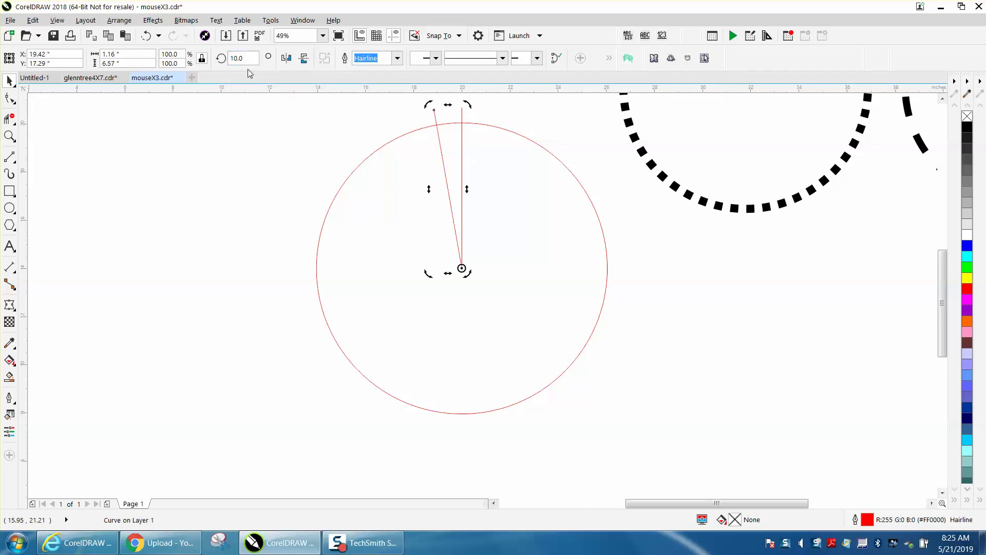
# Undo the 10° rotation and rotate a copy of the line 5° instead
pyautogui.click(146, 36)
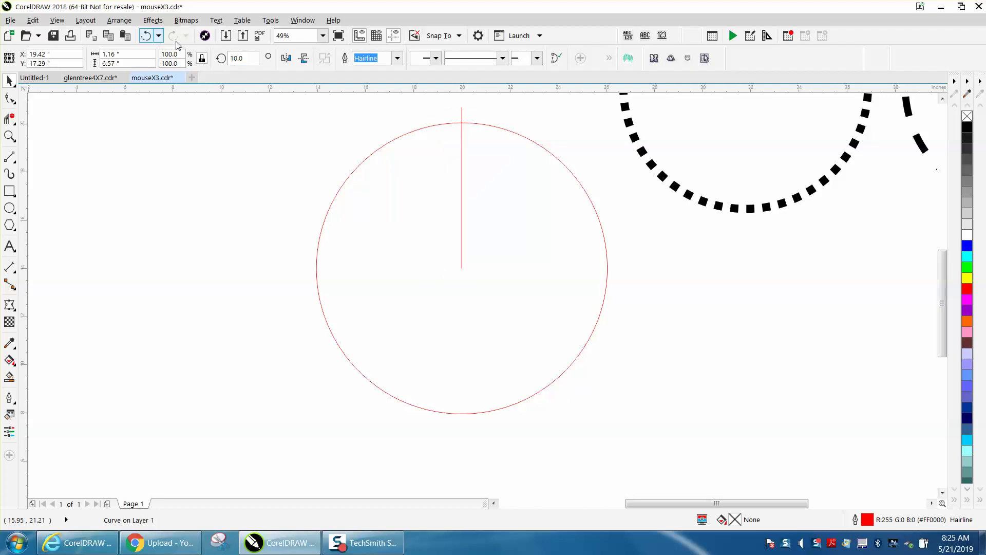
pyautogui.doubleClick(241, 58)
pyautogui.write('5')
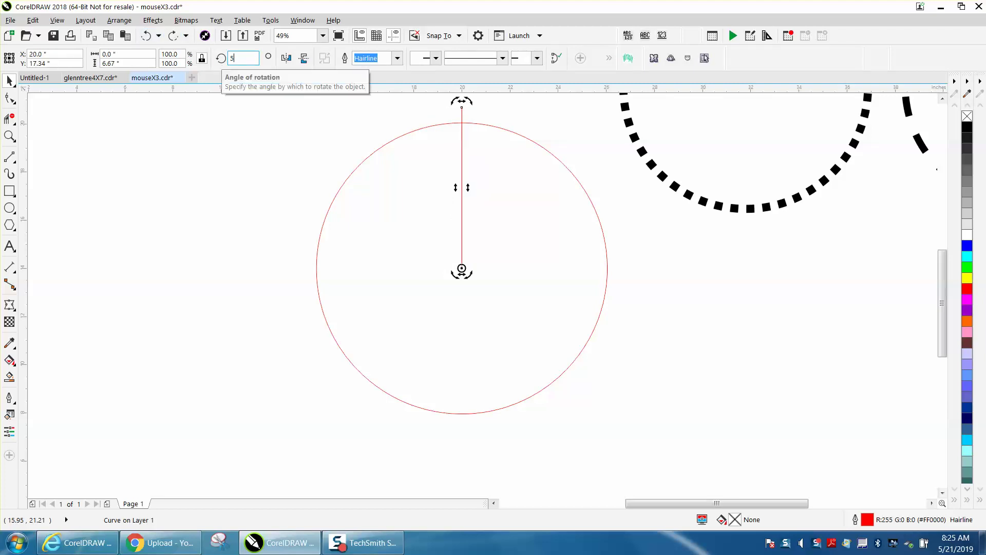
pyautogui.press('Return')
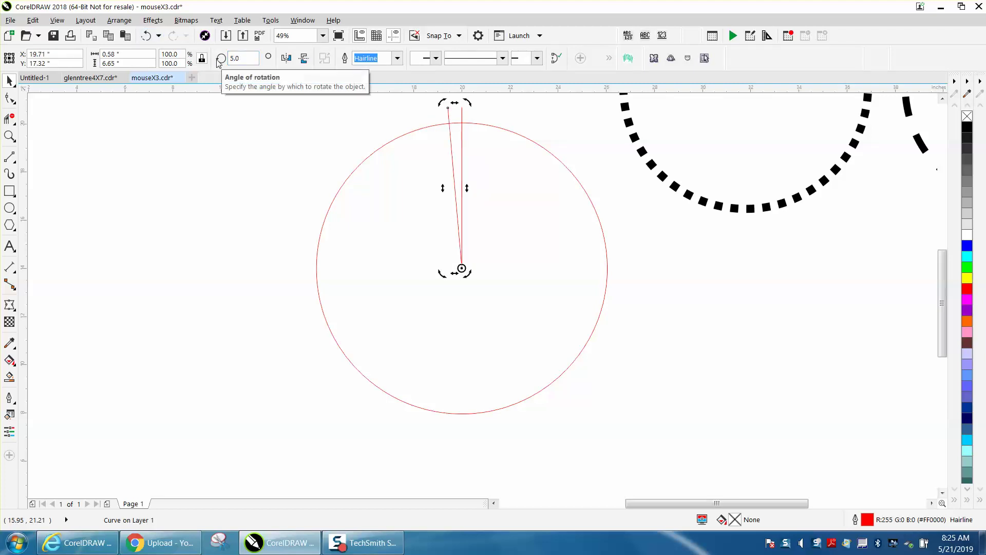
# Move the vertical original's rotation centre to its bottom end and inspect its nodes
pyautogui.click(462, 122)
pyautogui.click(462, 118)
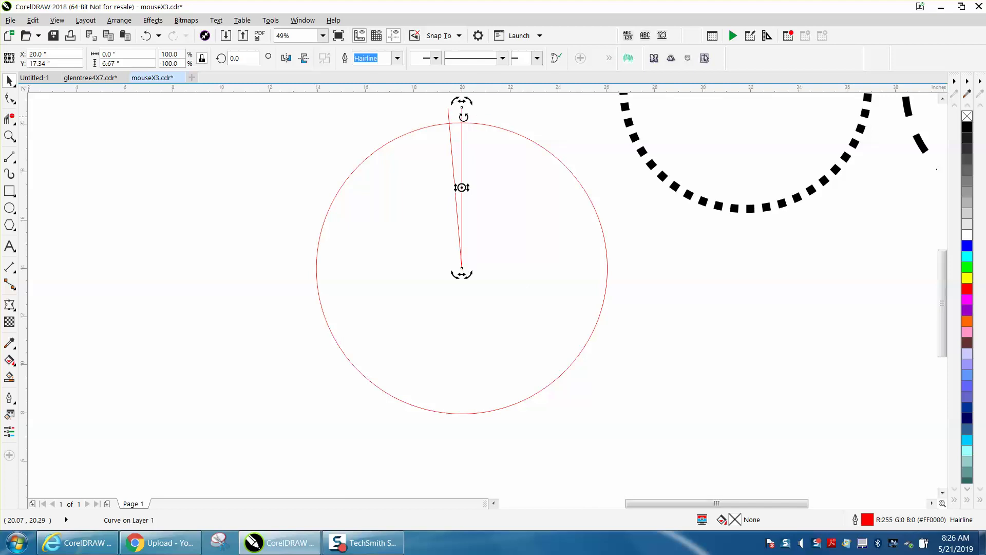
pyautogui.moveTo(462, 188); pyautogui.dragTo(461, 263)
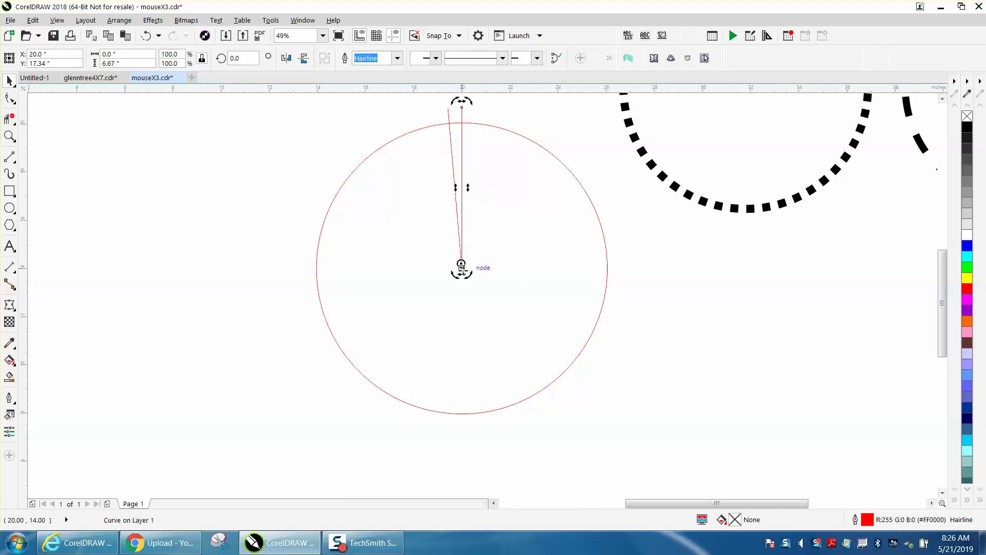
pyautogui.click(506, 108)
pyautogui.click(463, 118)
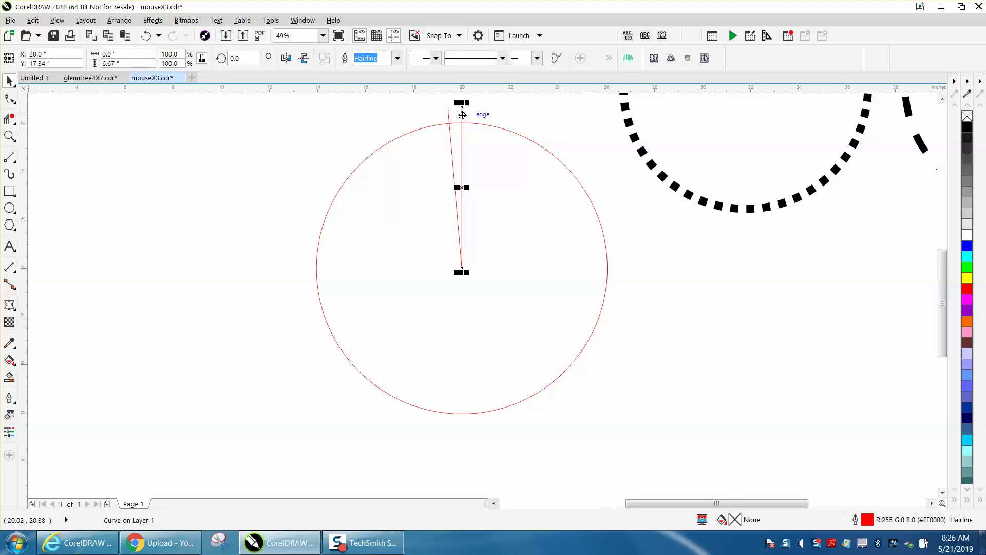
pyautogui.press('F10')
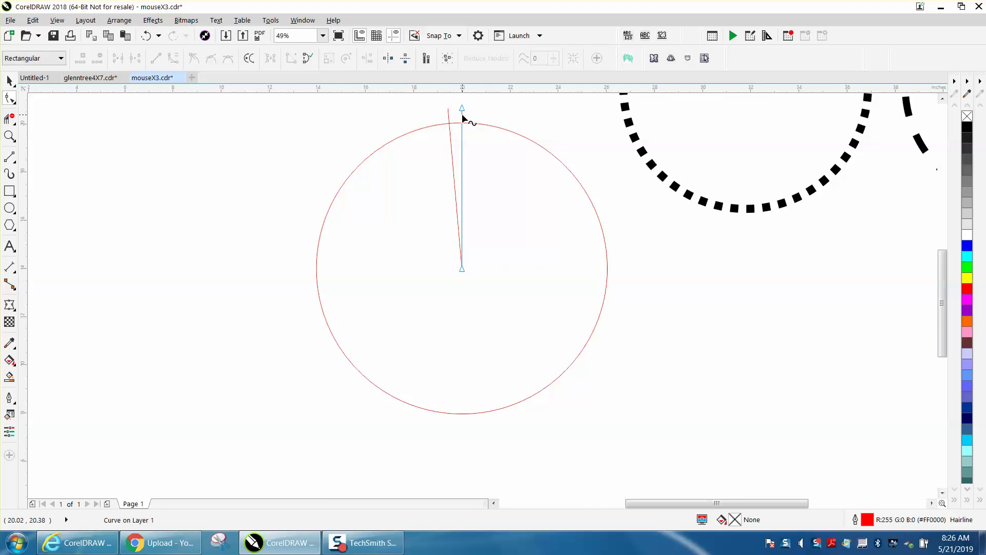
# Rotate the vertical line to 355° so the two lines fan 5° either side
pyautogui.click(10, 80)
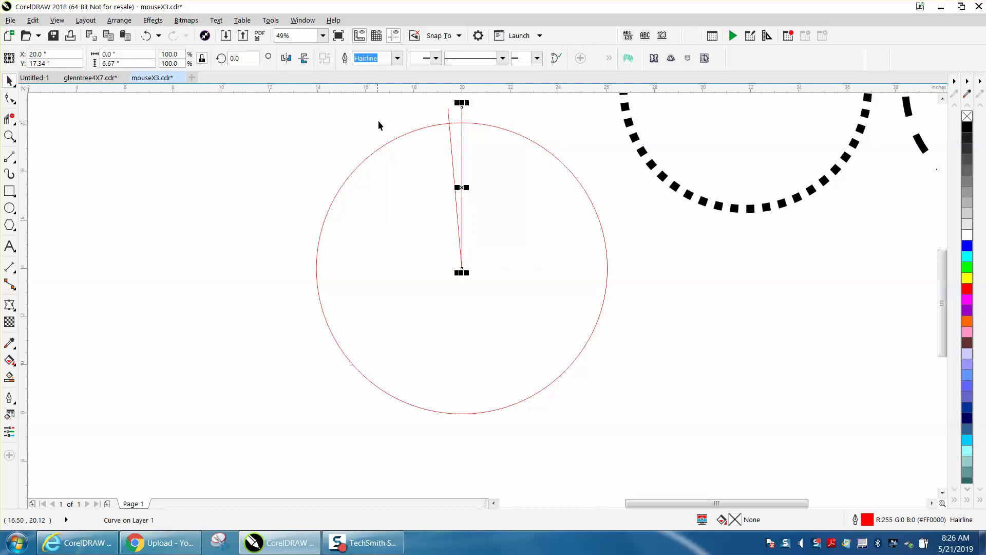
pyautogui.click(461, 186)
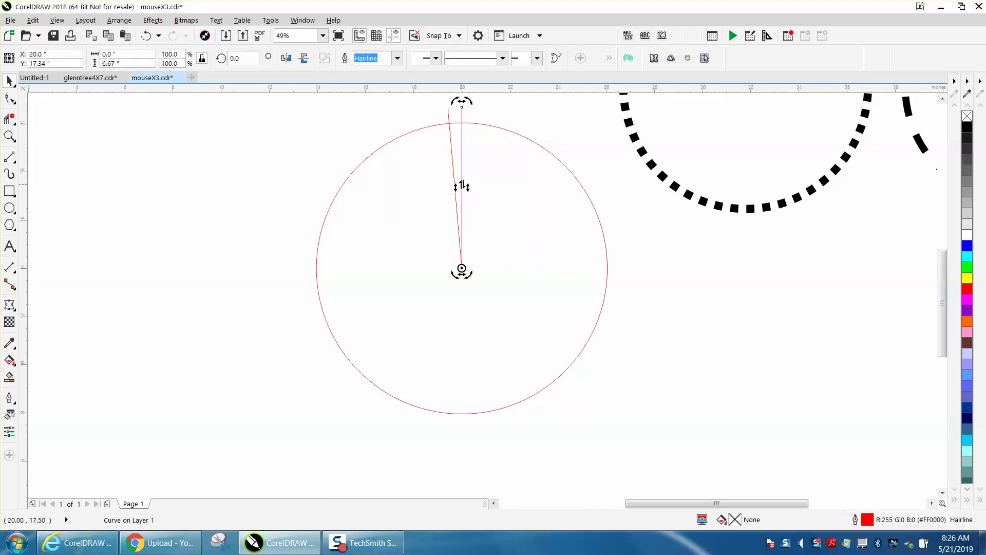
pyautogui.click(249, 57)
pyautogui.write('355')
pyautogui.press('Return')
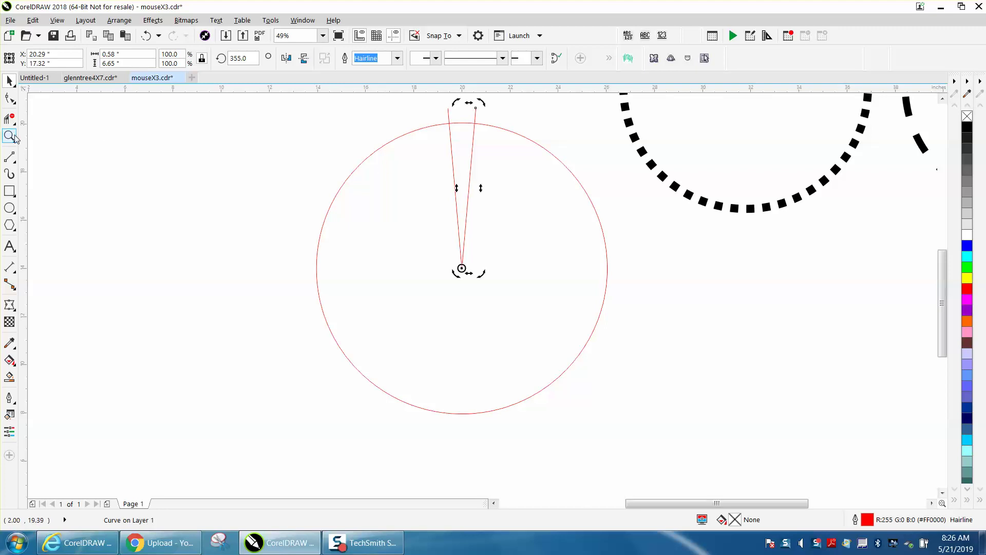
pyautogui.click(9, 190)
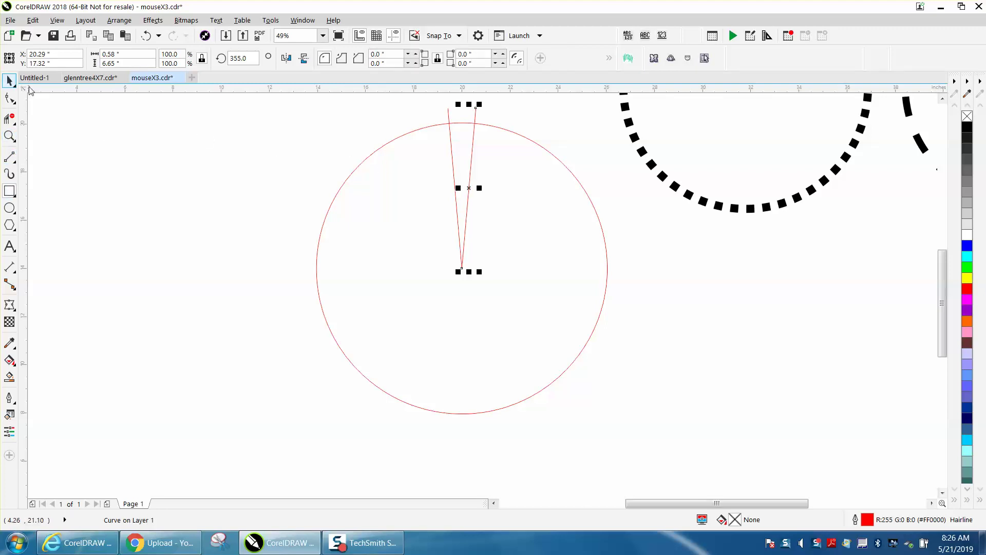
pyautogui.press('space')
# Leave a concentric copy of the red circle about 10.86 inches across inside the original
pyautogui.click(365, 160)
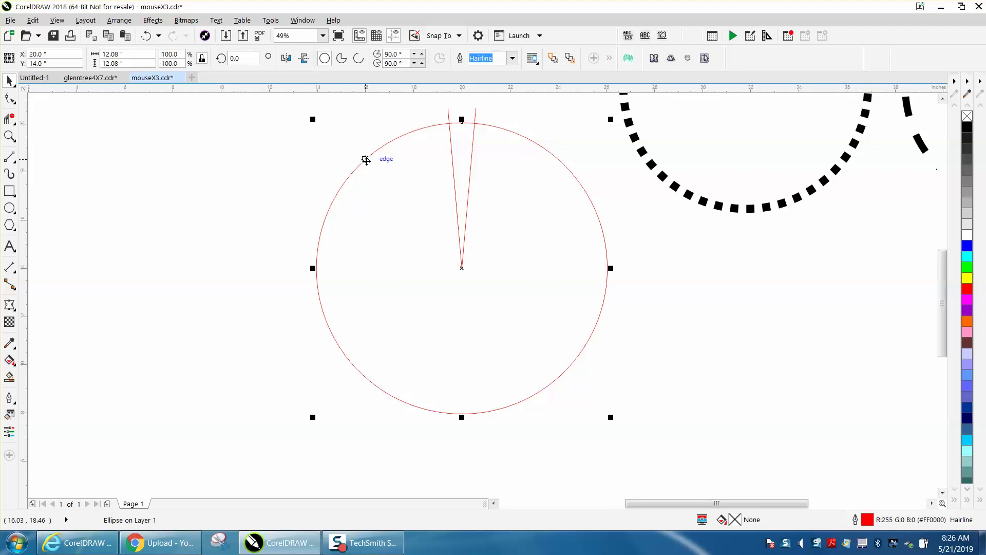
pyautogui.moveTo(611, 119); pyautogui.dragTo(605, 127)
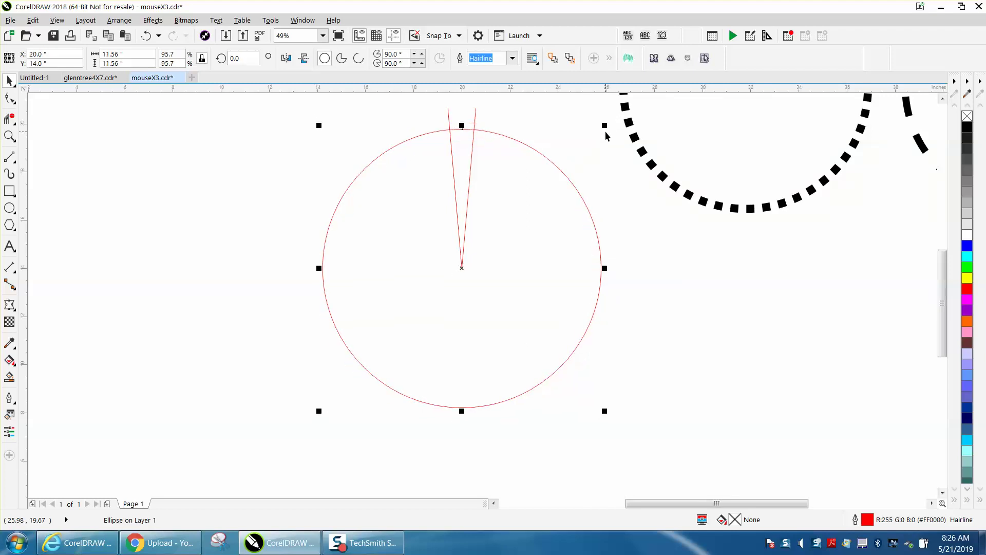
pyautogui.moveTo(604, 125); pyautogui.dragTo(589, 153)
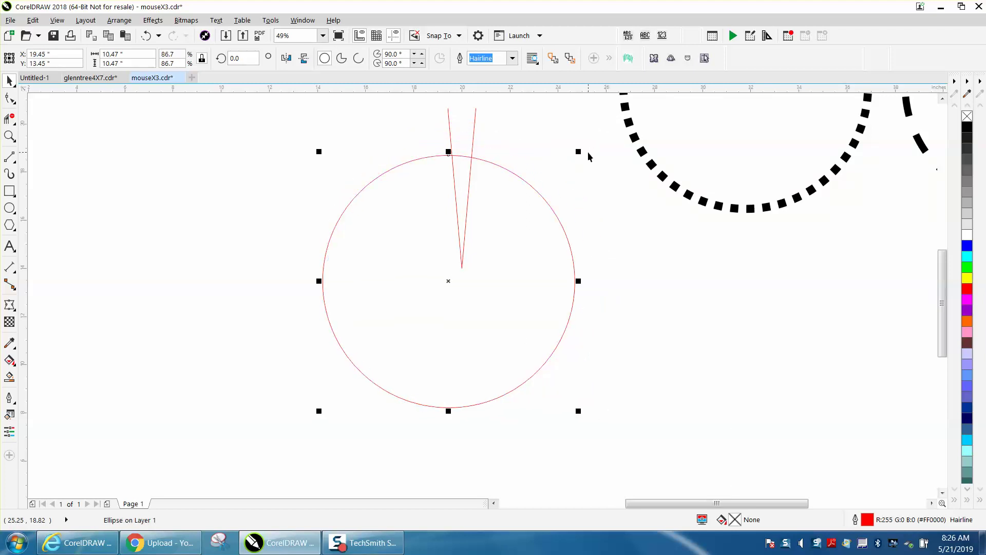
pyautogui.click(149, 38)
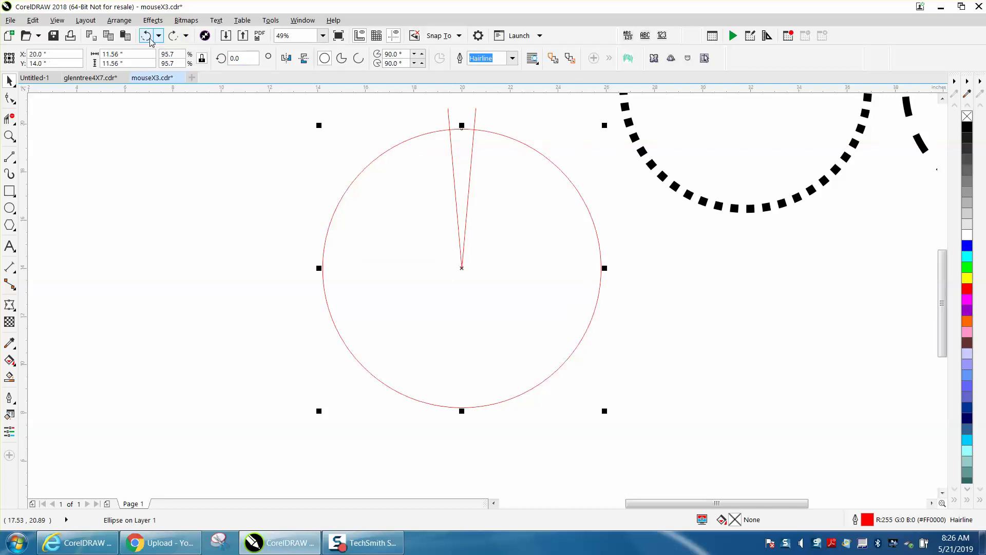
pyautogui.click(147, 37)
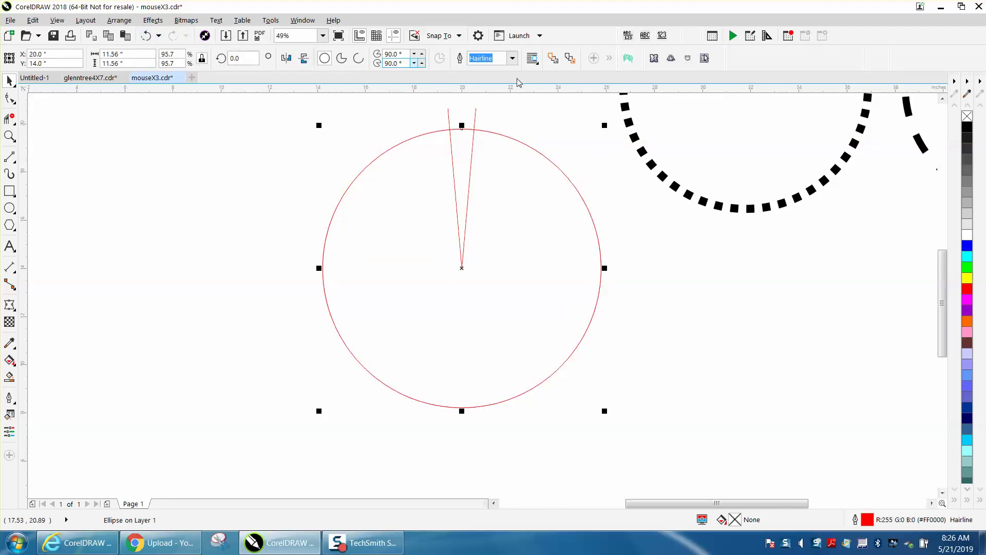
pyautogui.moveTo(605, 125); pyautogui.dragTo(590, 144)
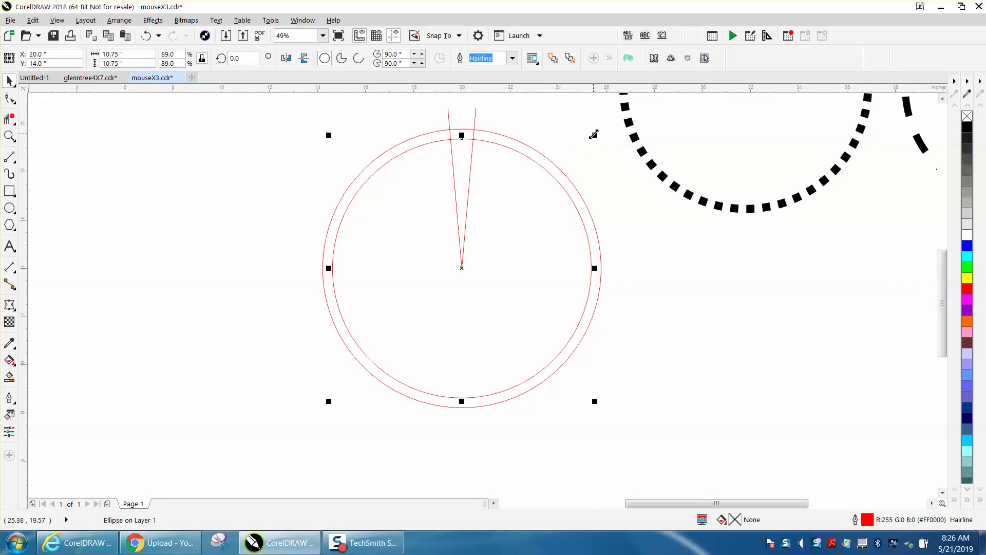
pyautogui.moveTo(595, 135); pyautogui.dragTo(597, 131)
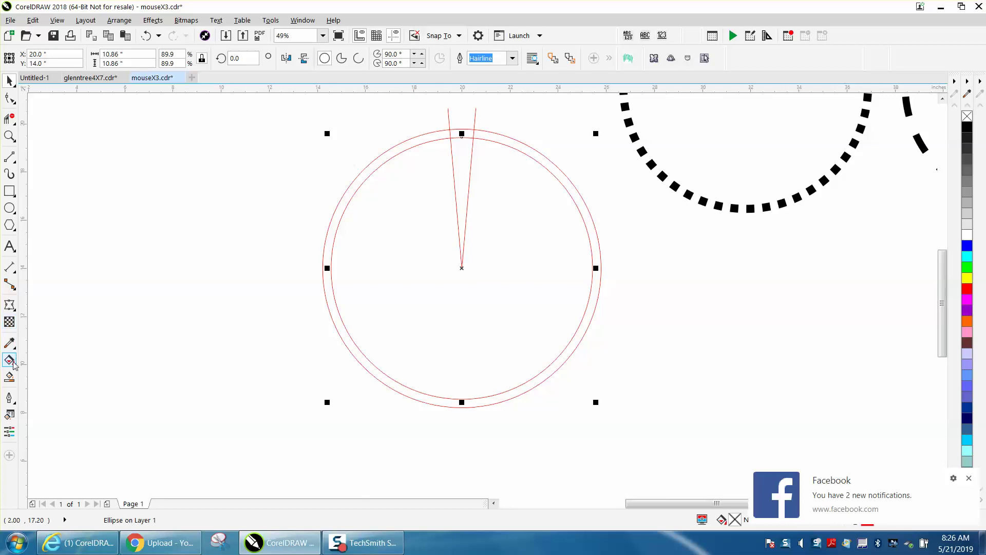
# Smart Fill the wedge top between the two circles black and add a vertical guide
pyautogui.click(10, 377)
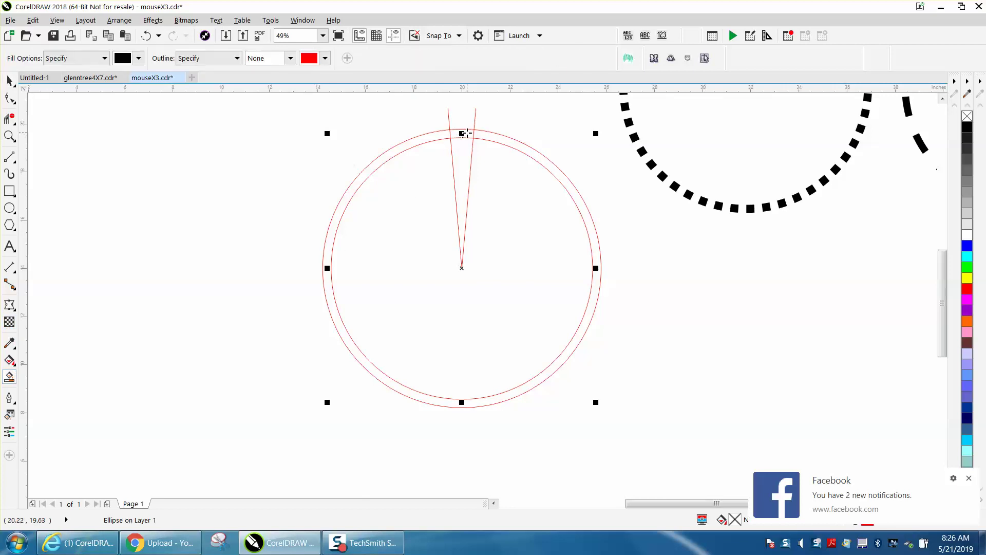
pyautogui.click(462, 134)
pyautogui.click(9, 80)
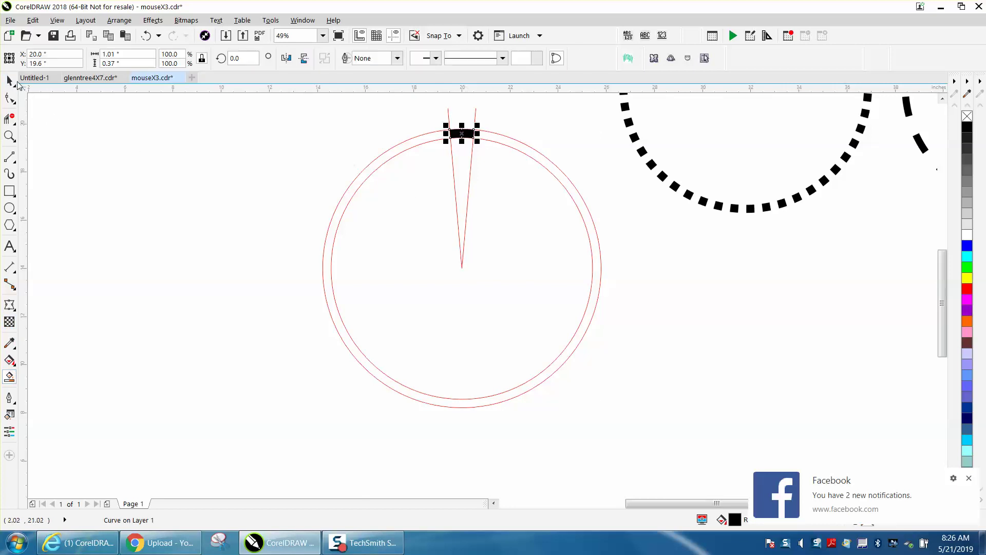
pyautogui.moveTo(23, 148); pyautogui.dragTo(107, 161)
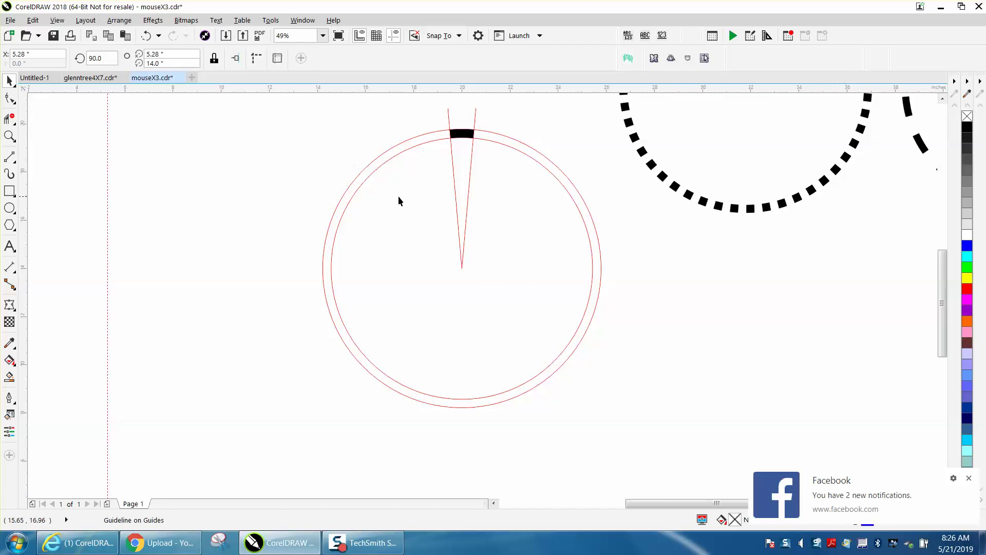
# Delete both wedge lines and both construction circles
pyautogui.click(455, 192)
pyautogui.press('Delete')
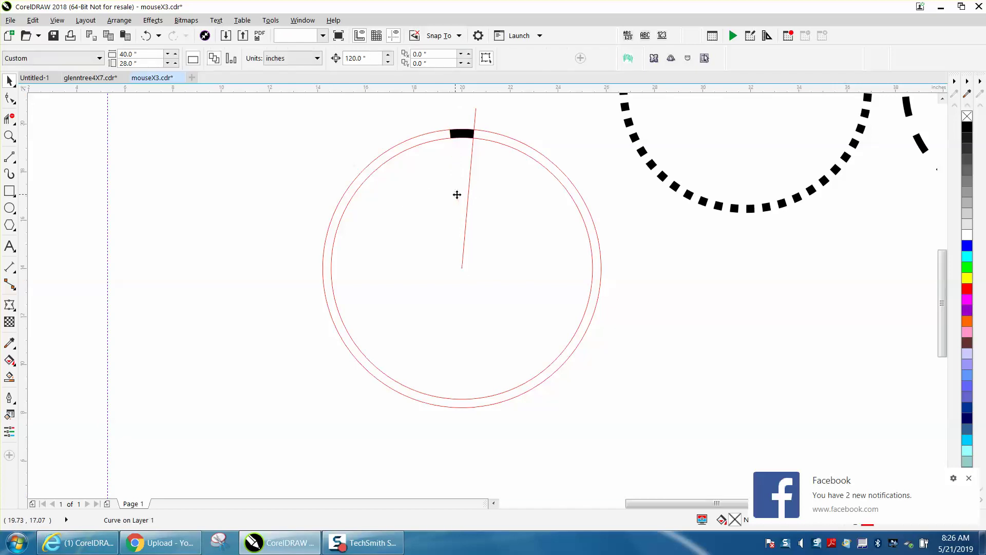
pyautogui.click(466, 195)
pyautogui.press('Delete')
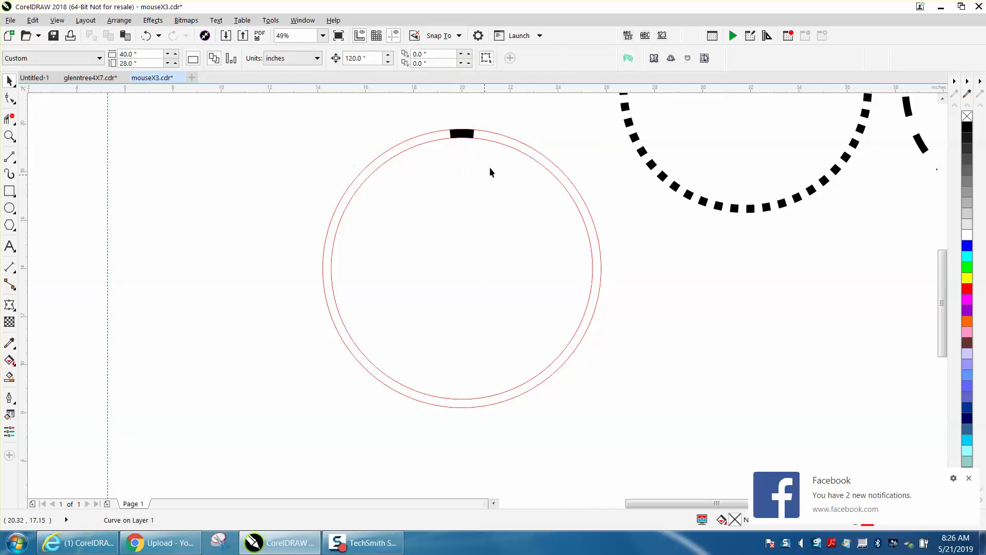
pyautogui.click(506, 146)
pyautogui.press('Delete')
pyautogui.click(510, 137)
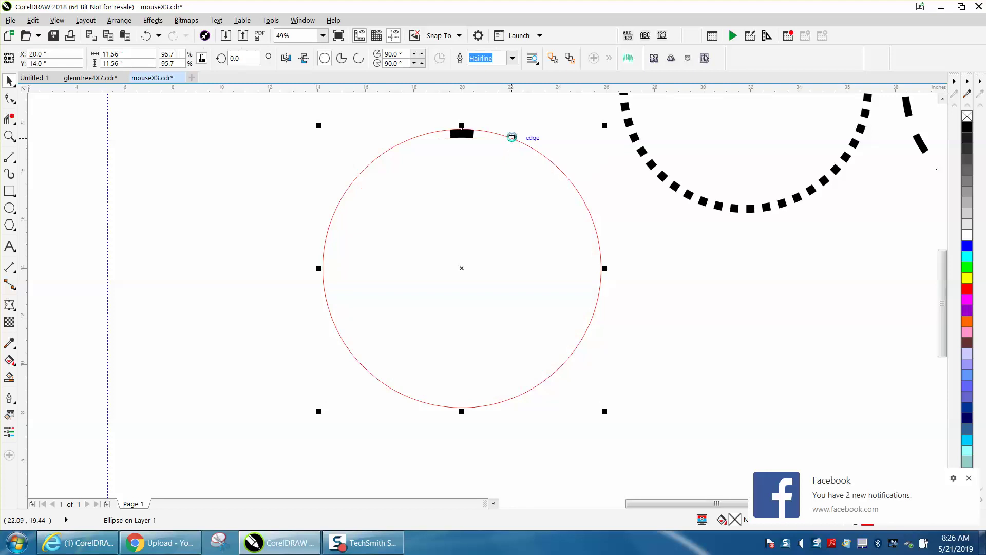
pyautogui.press('Delete')
# Place a vertical guide at 20.0" and a horizontal guide at 14.0"
pyautogui.moveTo(121, 190); pyautogui.dragTo(264, 207)
pyautogui.write('20')
pyautogui.press('Return')
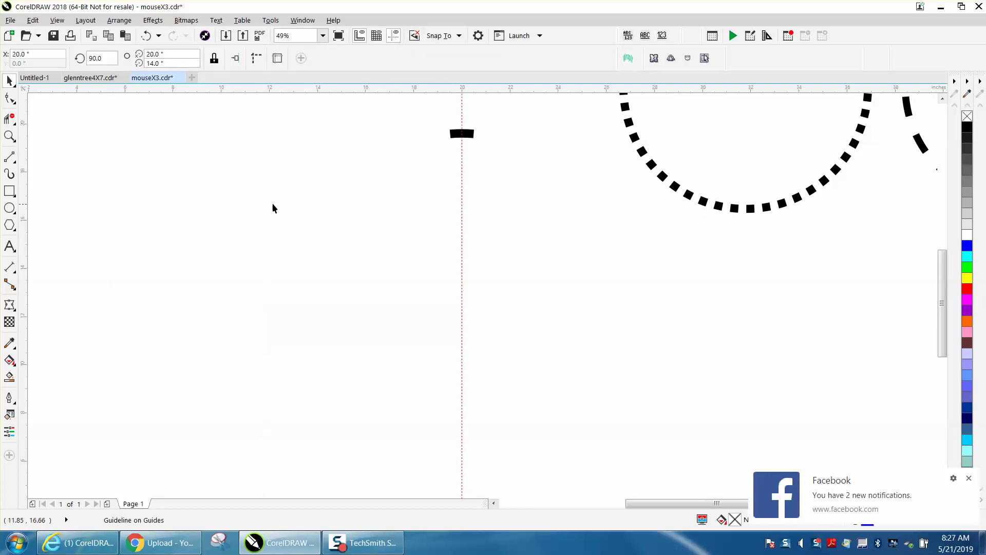
pyautogui.moveTo(390, 94); pyautogui.dragTo(391, 183)
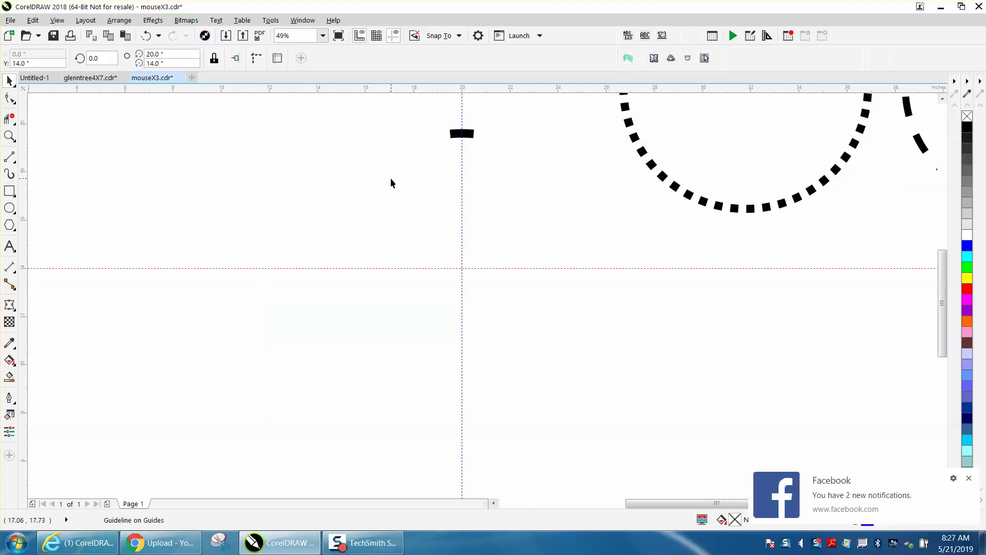
# Move the black dash's rotation centre onto the guide intersection
pyautogui.click(470, 136)
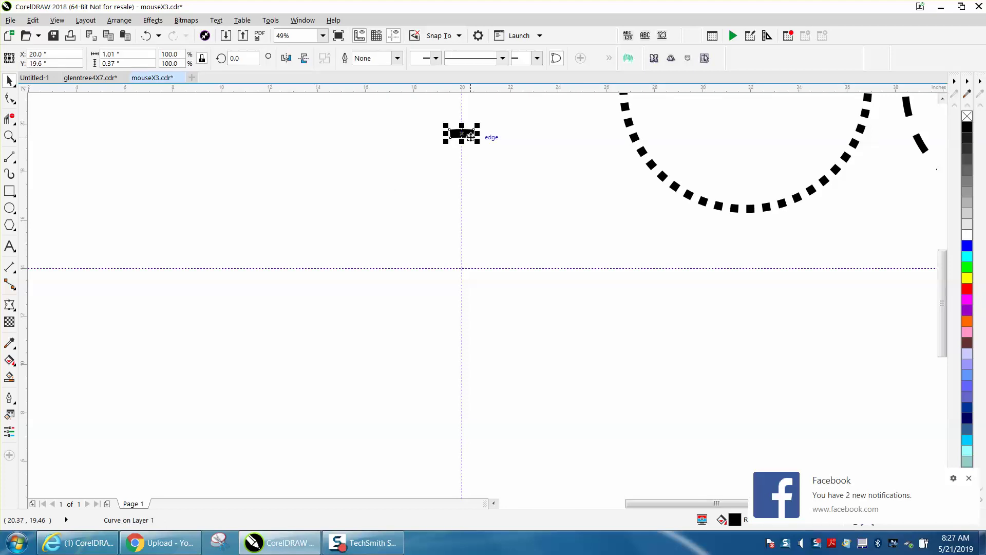
pyautogui.click(465, 134)
pyautogui.moveTo(462, 134)
pyautogui.mouseDown()
pyautogui.moveTo(480, 231)
pyautogui.moveTo(467, 268)
pyautogui.mouseUp()
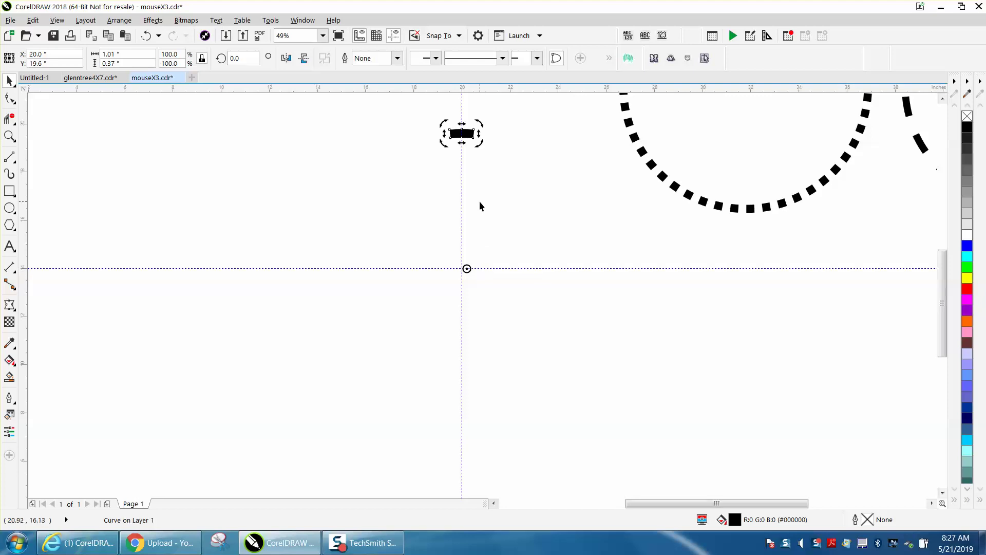
pyautogui.press('F10')
pyautogui.click(471, 136)
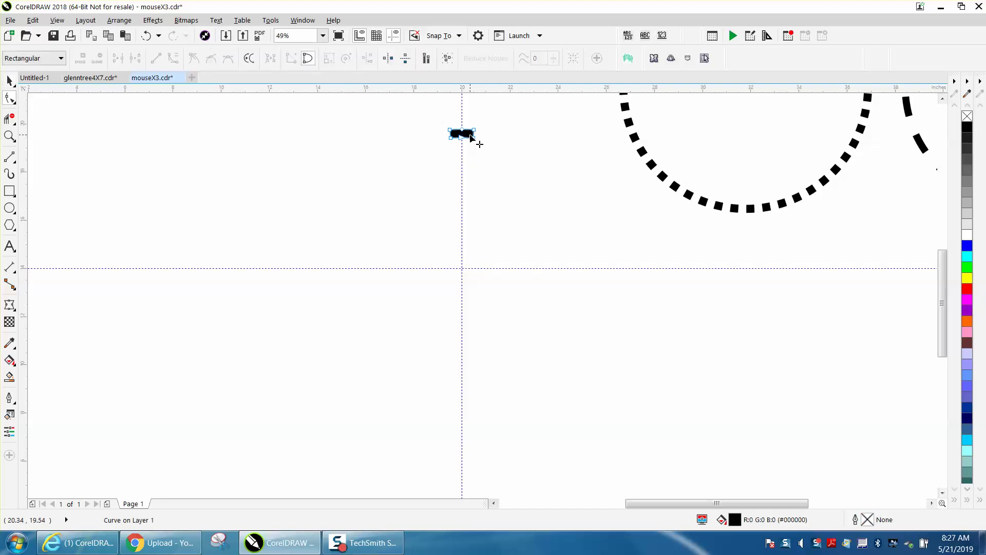
pyautogui.click(10, 81)
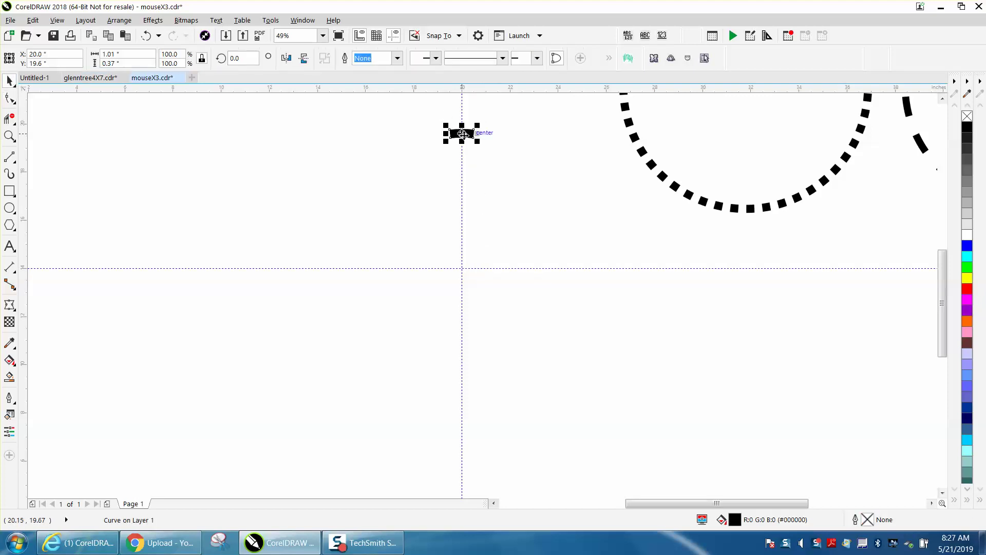
pyautogui.click(462, 133)
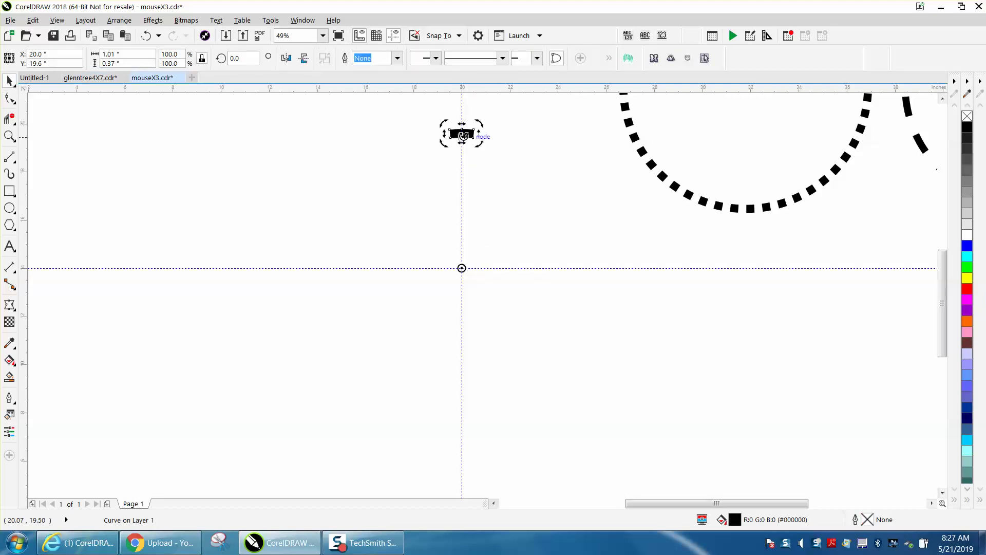
# Duplicate the dash in 20° steps around the guide intersection until the ring closes
pyautogui.doubleClick(251, 57)
pyautogui.write('20')
pyautogui.press('Return')
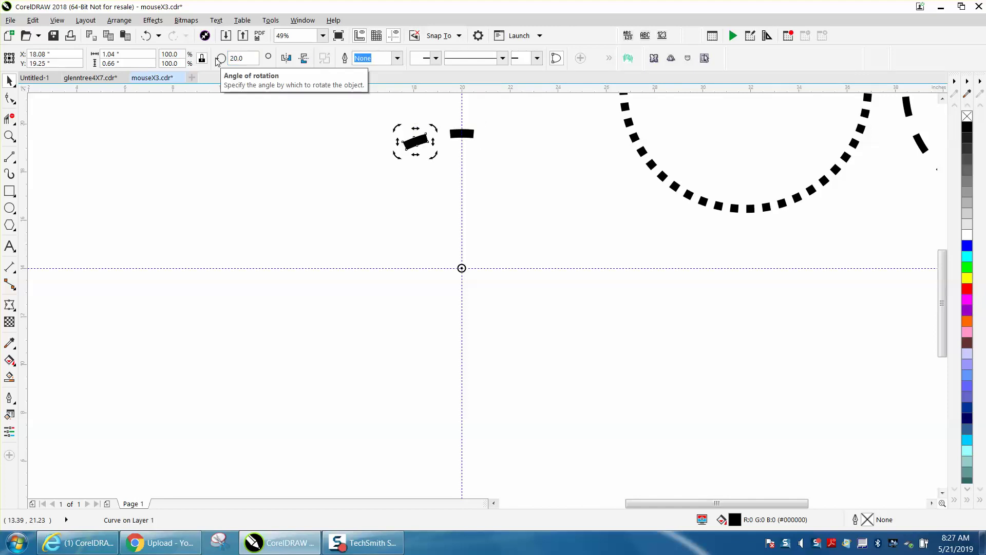
pyautogui.doubleClick(237, 58)
pyautogui.write('40')
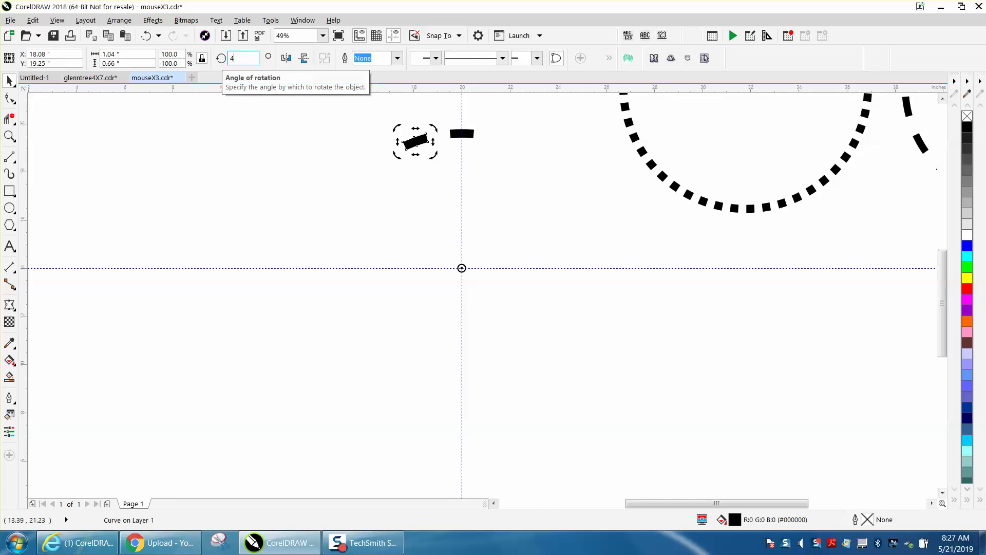
pyautogui.press('Return')
pyautogui.hotkey('ctrl', 'r')
pyautogui.hotkey('ctrl', 'r')
pyautogui.hotkey('ctrl', 'r')
pyautogui.hotkey('ctrl', 'r')
pyautogui.hotkey('ctrl', 'r')
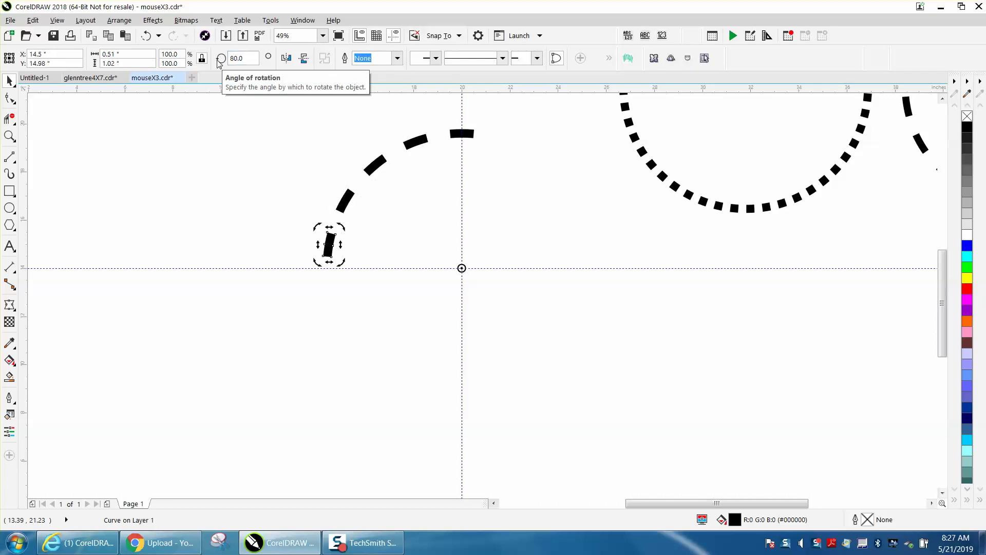
pyautogui.hotkey('ctrl', 'r')
pyautogui.hotkey('ctrl', 'r')
pyautogui.hotkey('ctrl', 'r')
pyautogui.hotkey('ctrl', 'r')
pyautogui.hotkey('ctrl', 'r')
pyautogui.hotkey('ctrl', 'r')
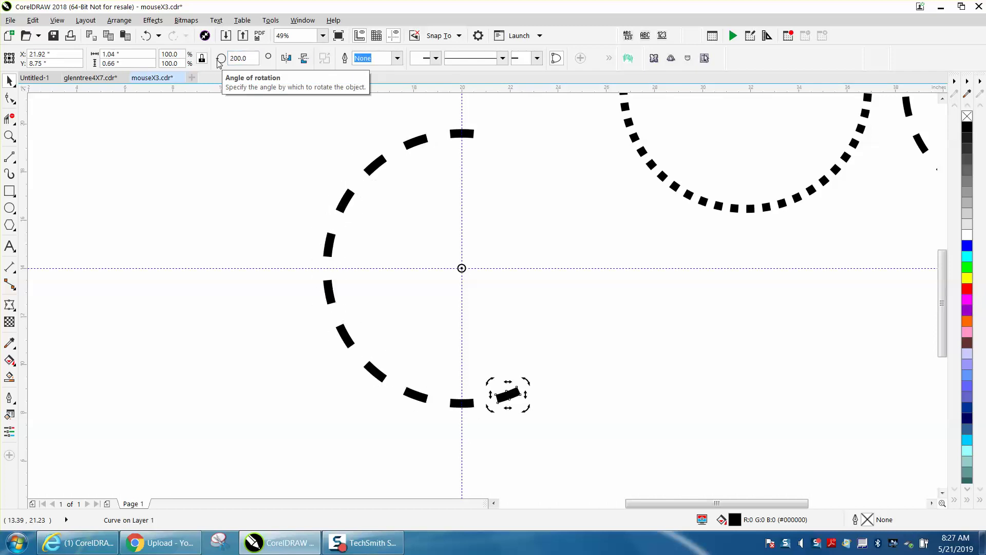
pyautogui.hotkey('ctrl', 'r')
pyautogui.hotkey('ctrl', 'r')
pyautogui.hotkey('ctrl', 'r')
pyautogui.hotkey('ctrl', 'r')
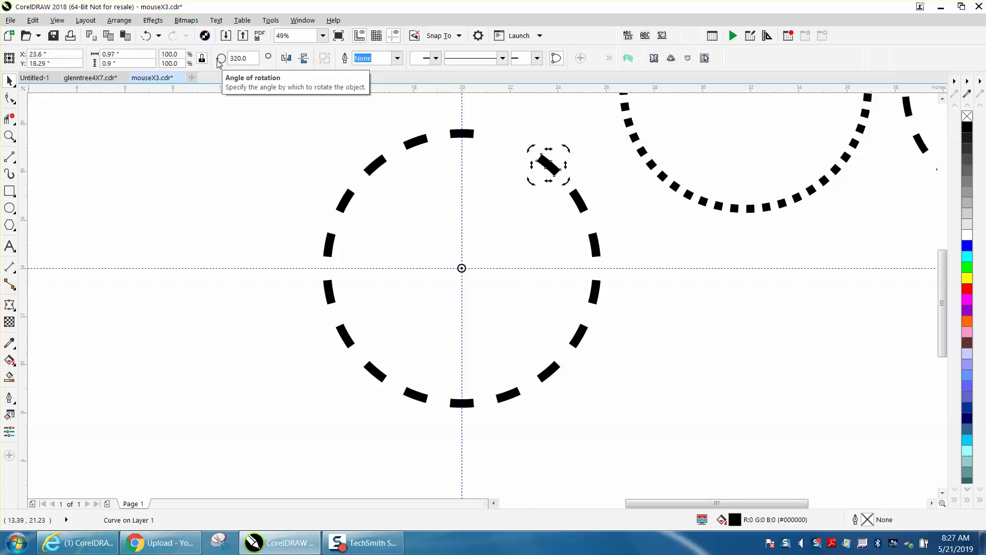
pyautogui.press('Escape')
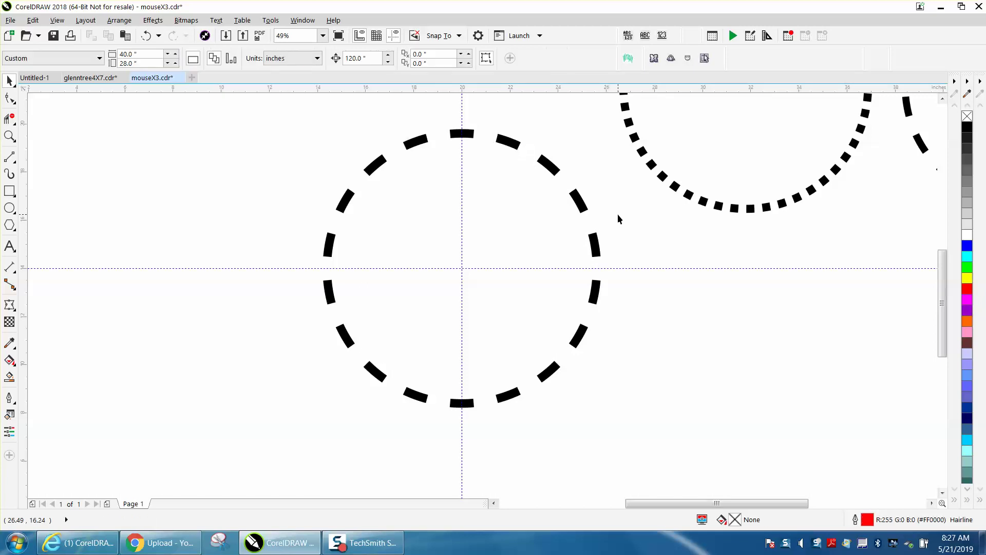
# Move the 24 pt dashed circle beside the new dash ring and zoom in on both circles
pyautogui.scroll(-2, 583, 209)
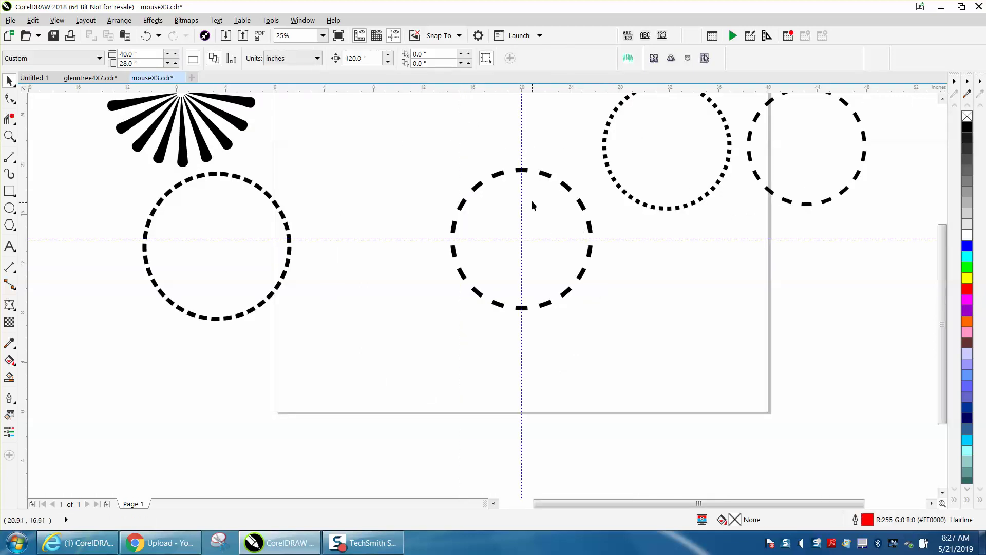
pyautogui.moveTo(286, 226); pyautogui.dragTo(423, 226)
pyautogui.moveTo(424, 226); pyautogui.dragTo(424, 227)
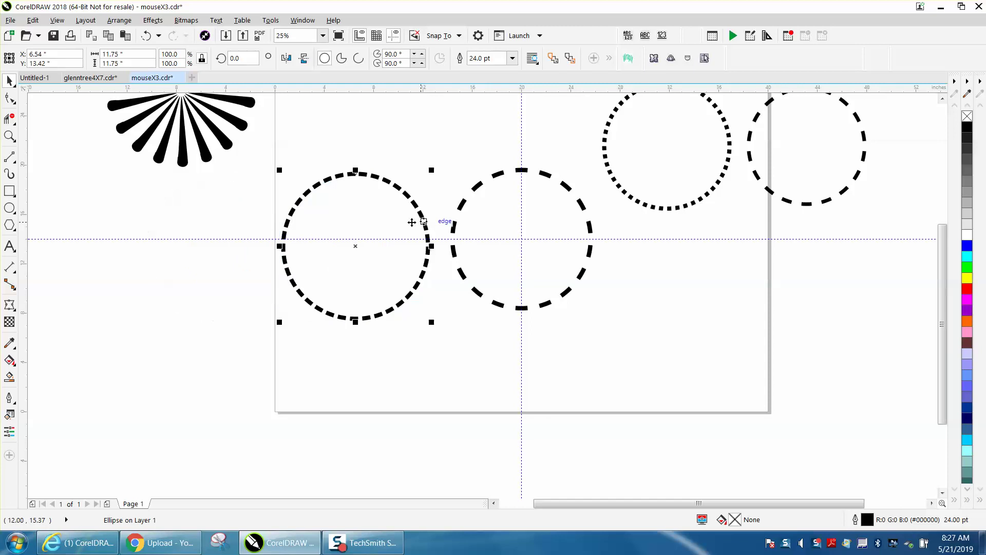
pyautogui.click(9, 135)
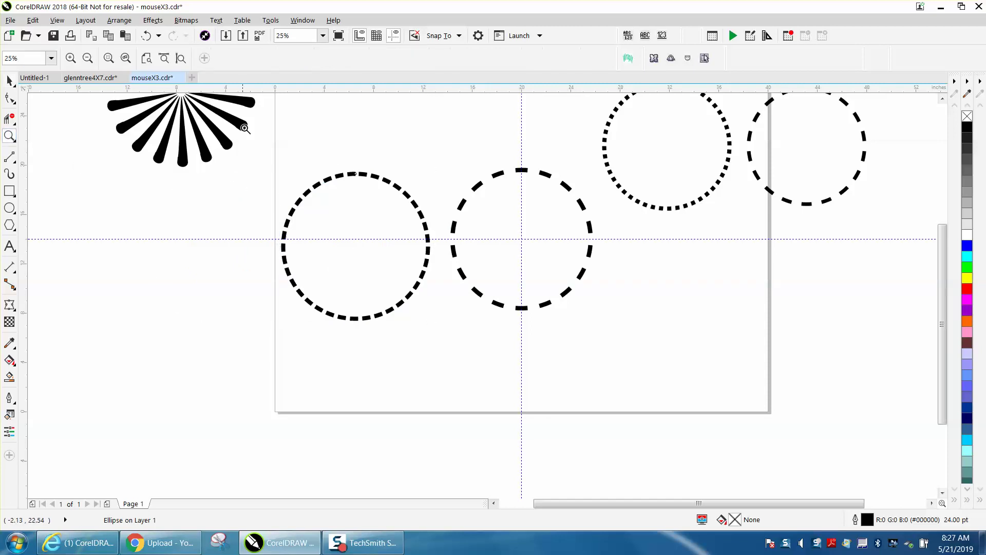
pyautogui.moveTo(258, 145); pyautogui.dragTo(699, 368)
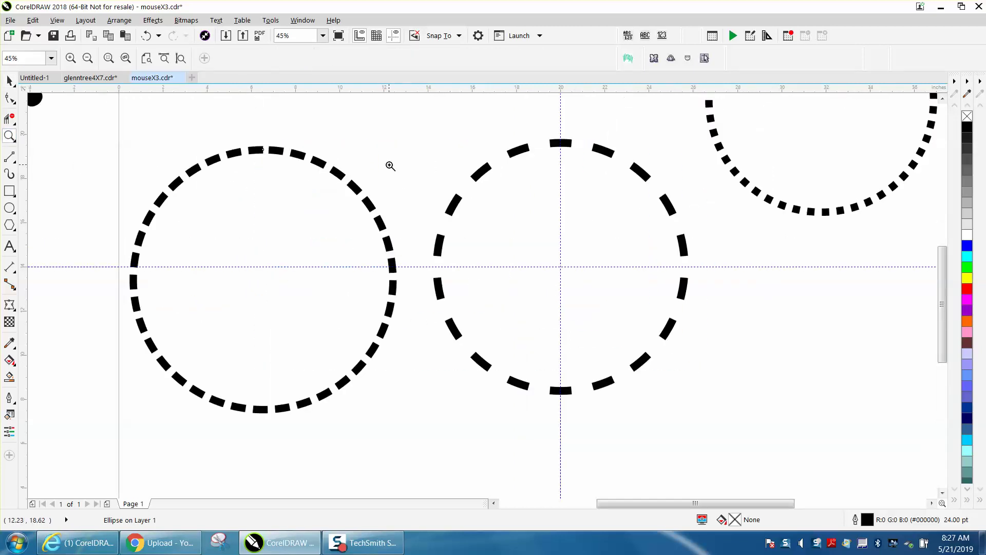